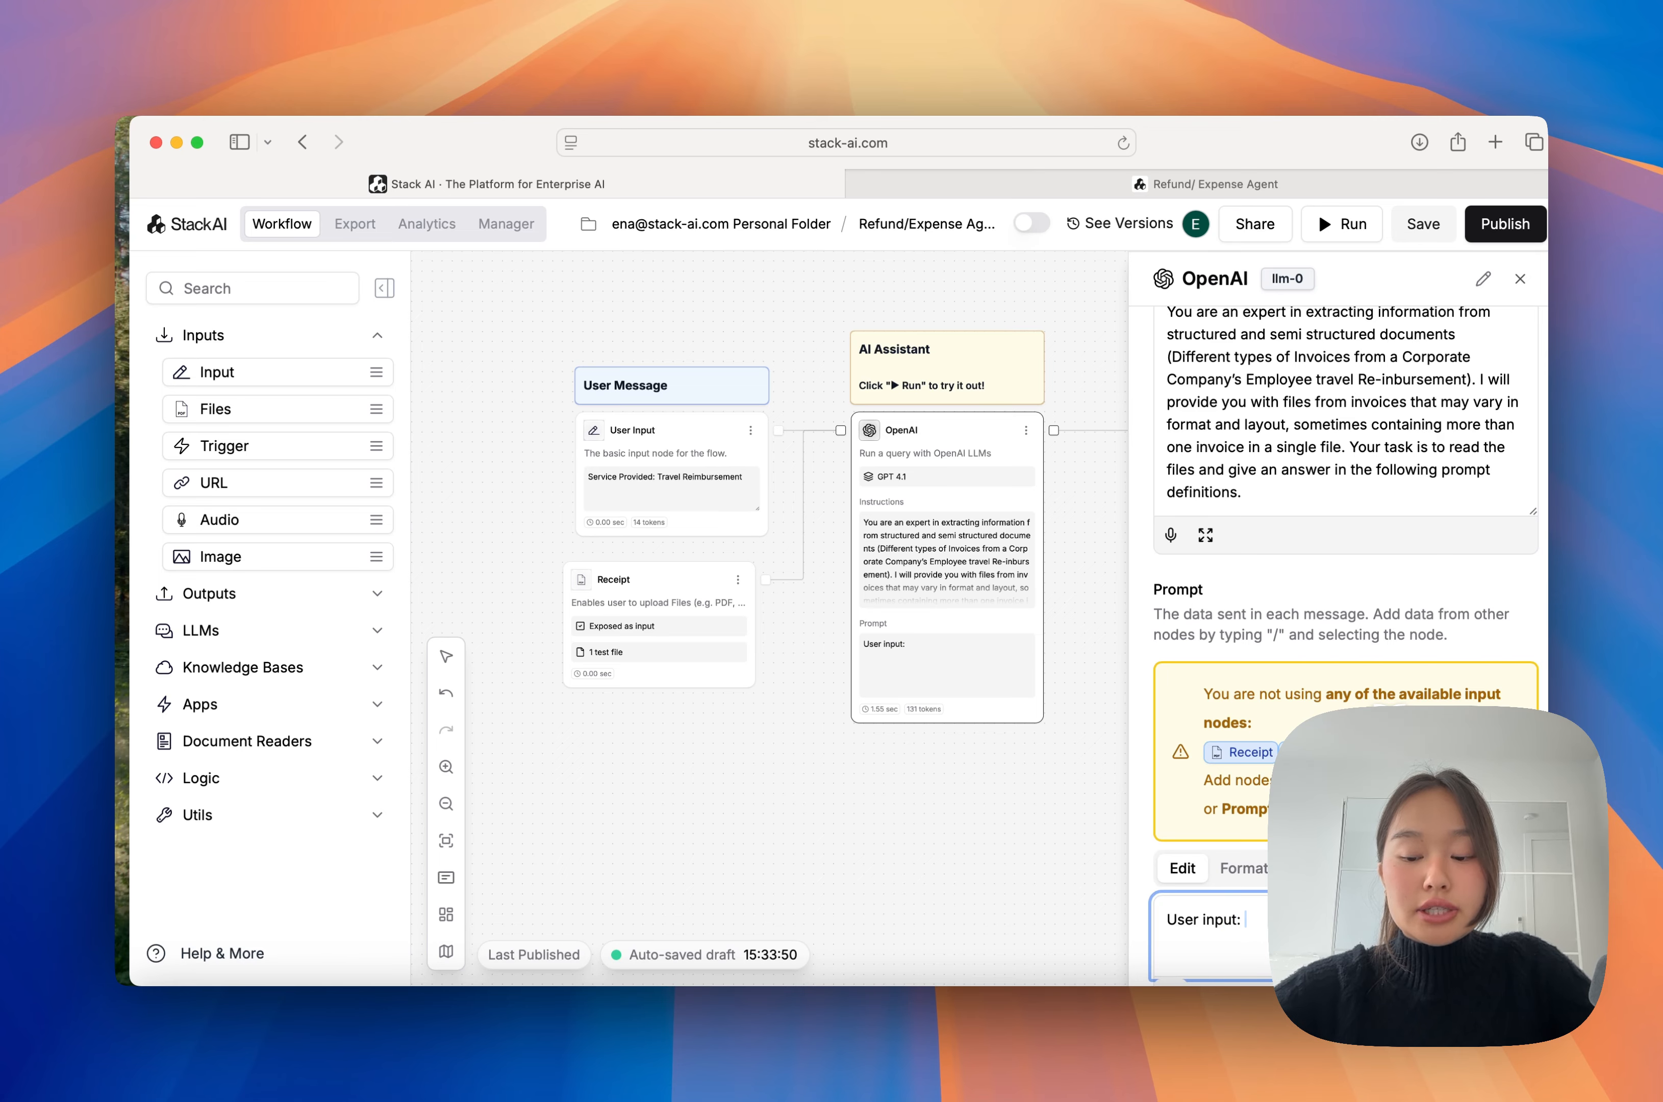
Complete the OpenAI prompt's "User input:" line with the User Input node reference and add a "Receipt:" line referencing the Receipt node.
text(/)
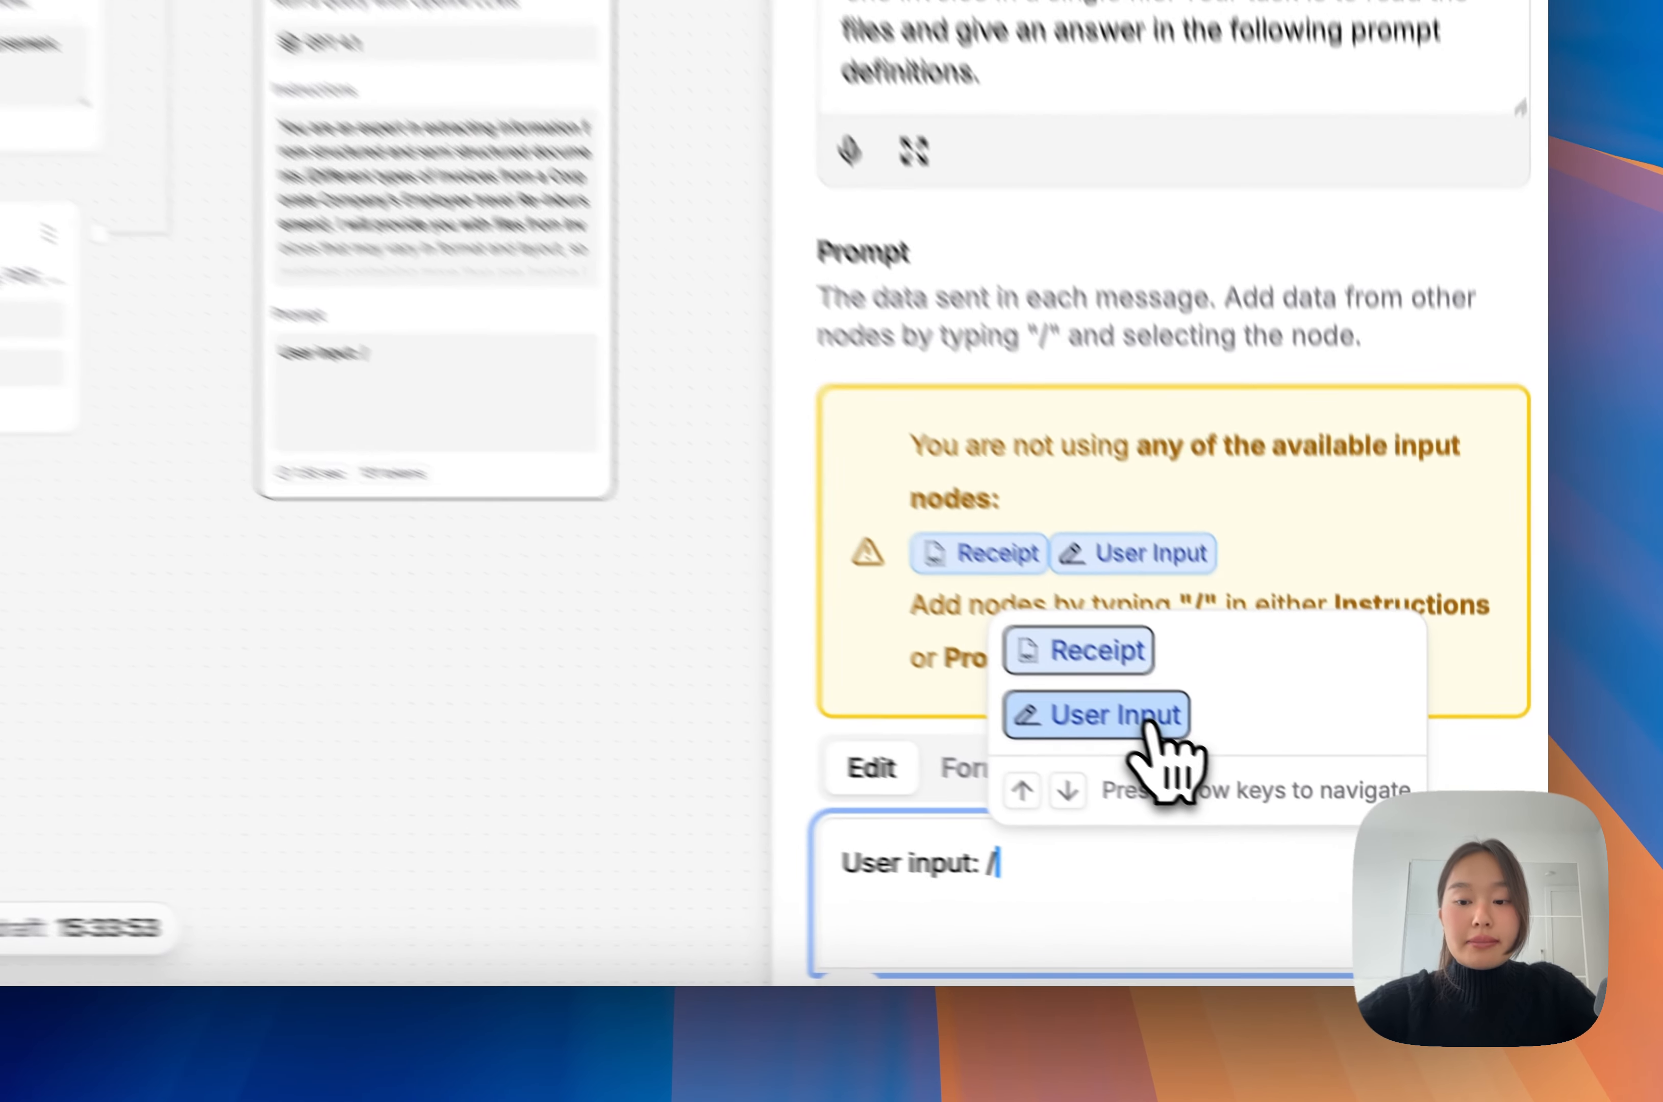
click(1314, 837)
key(Return)
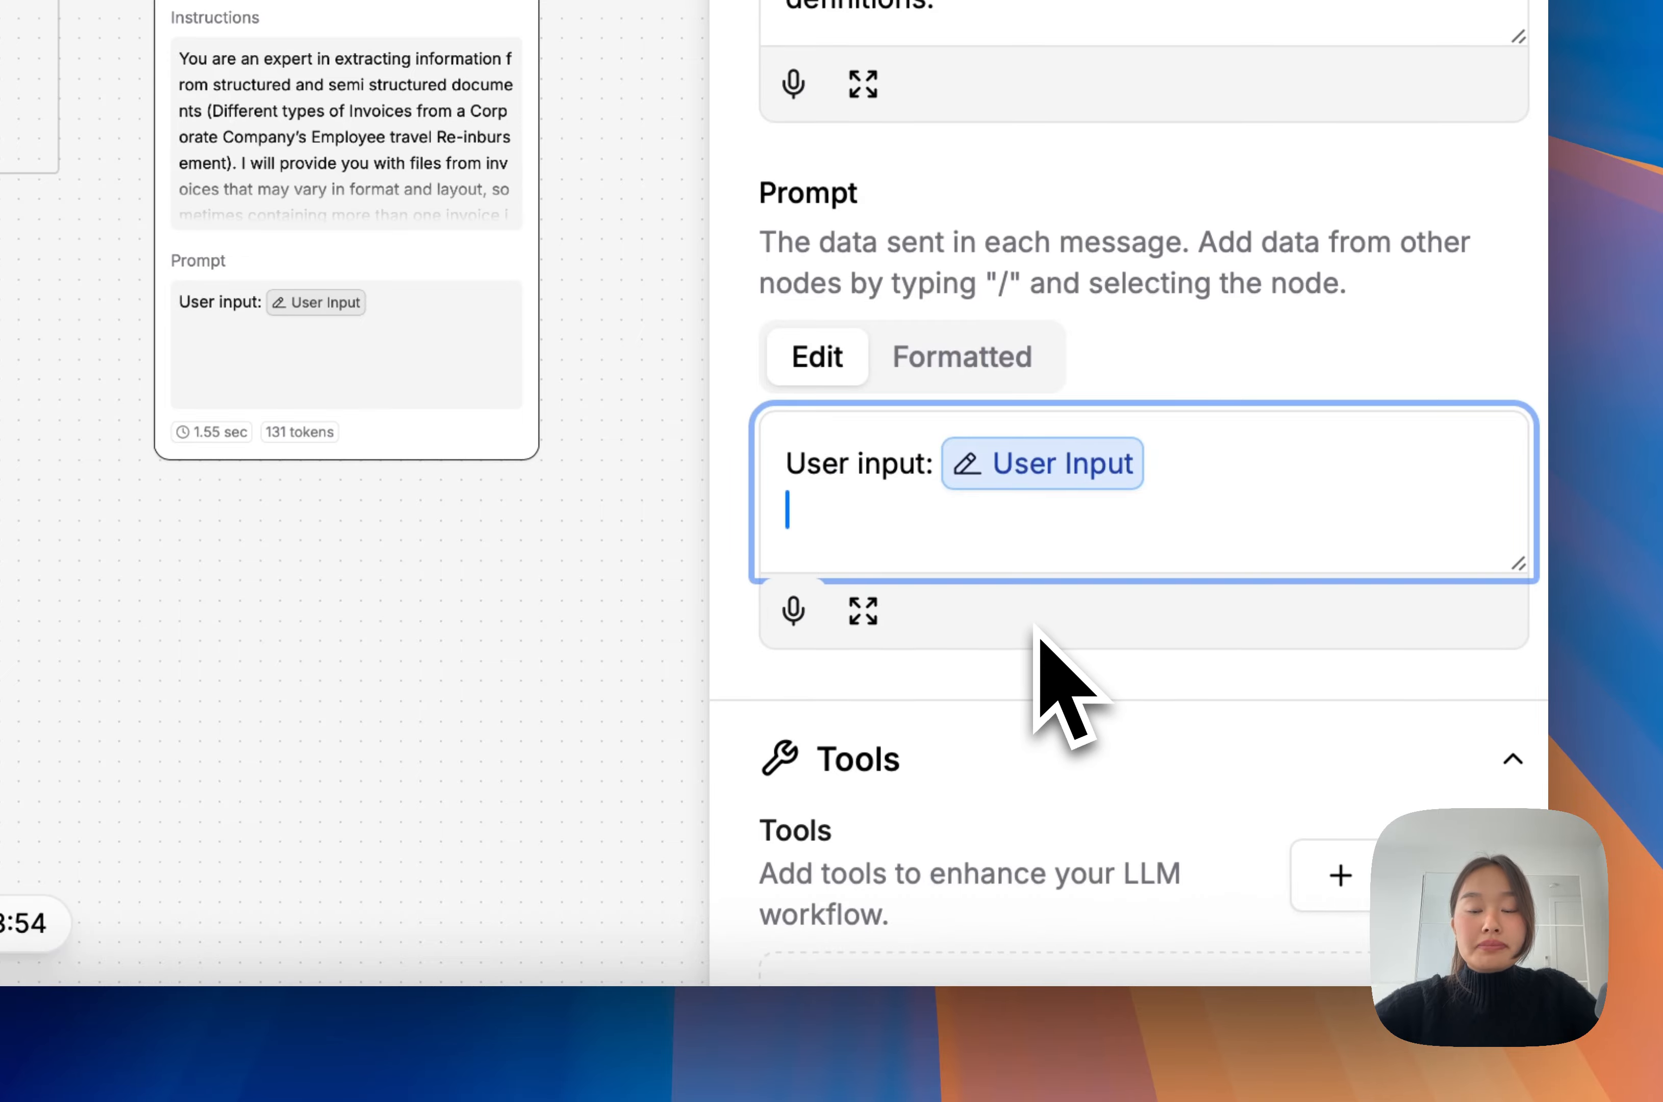
text(Rece)
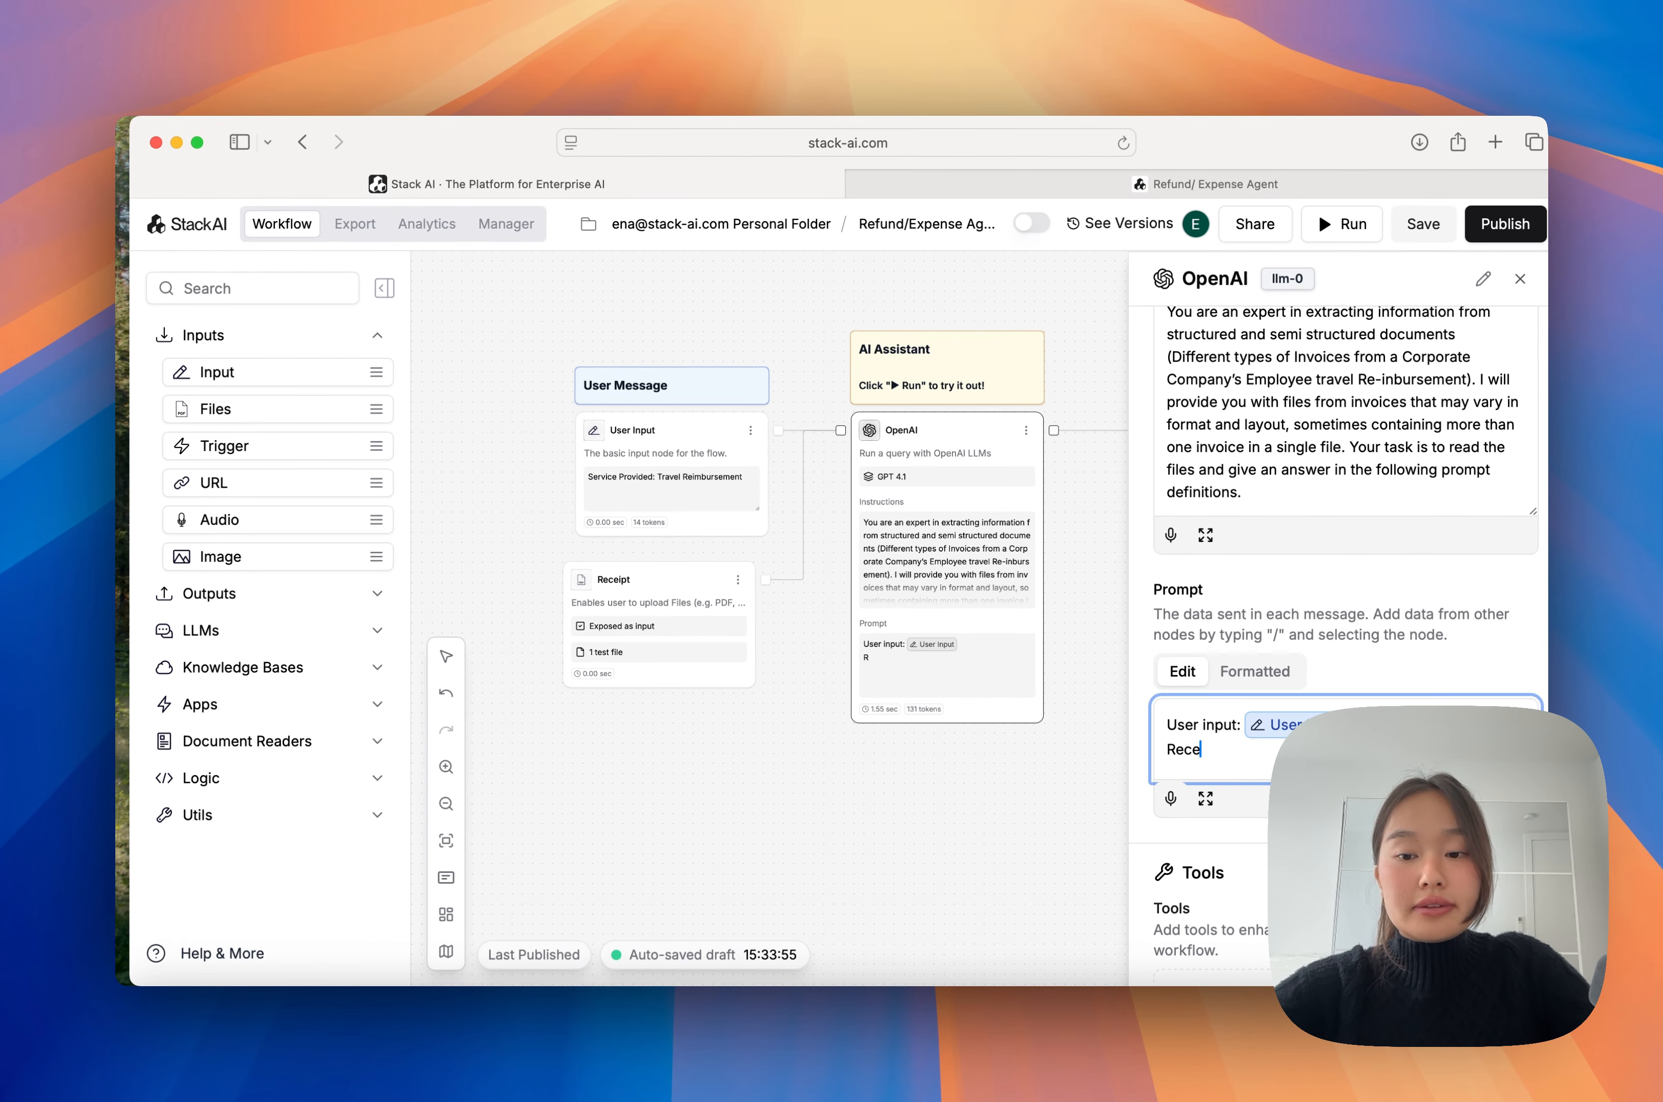
text(ipt: /)
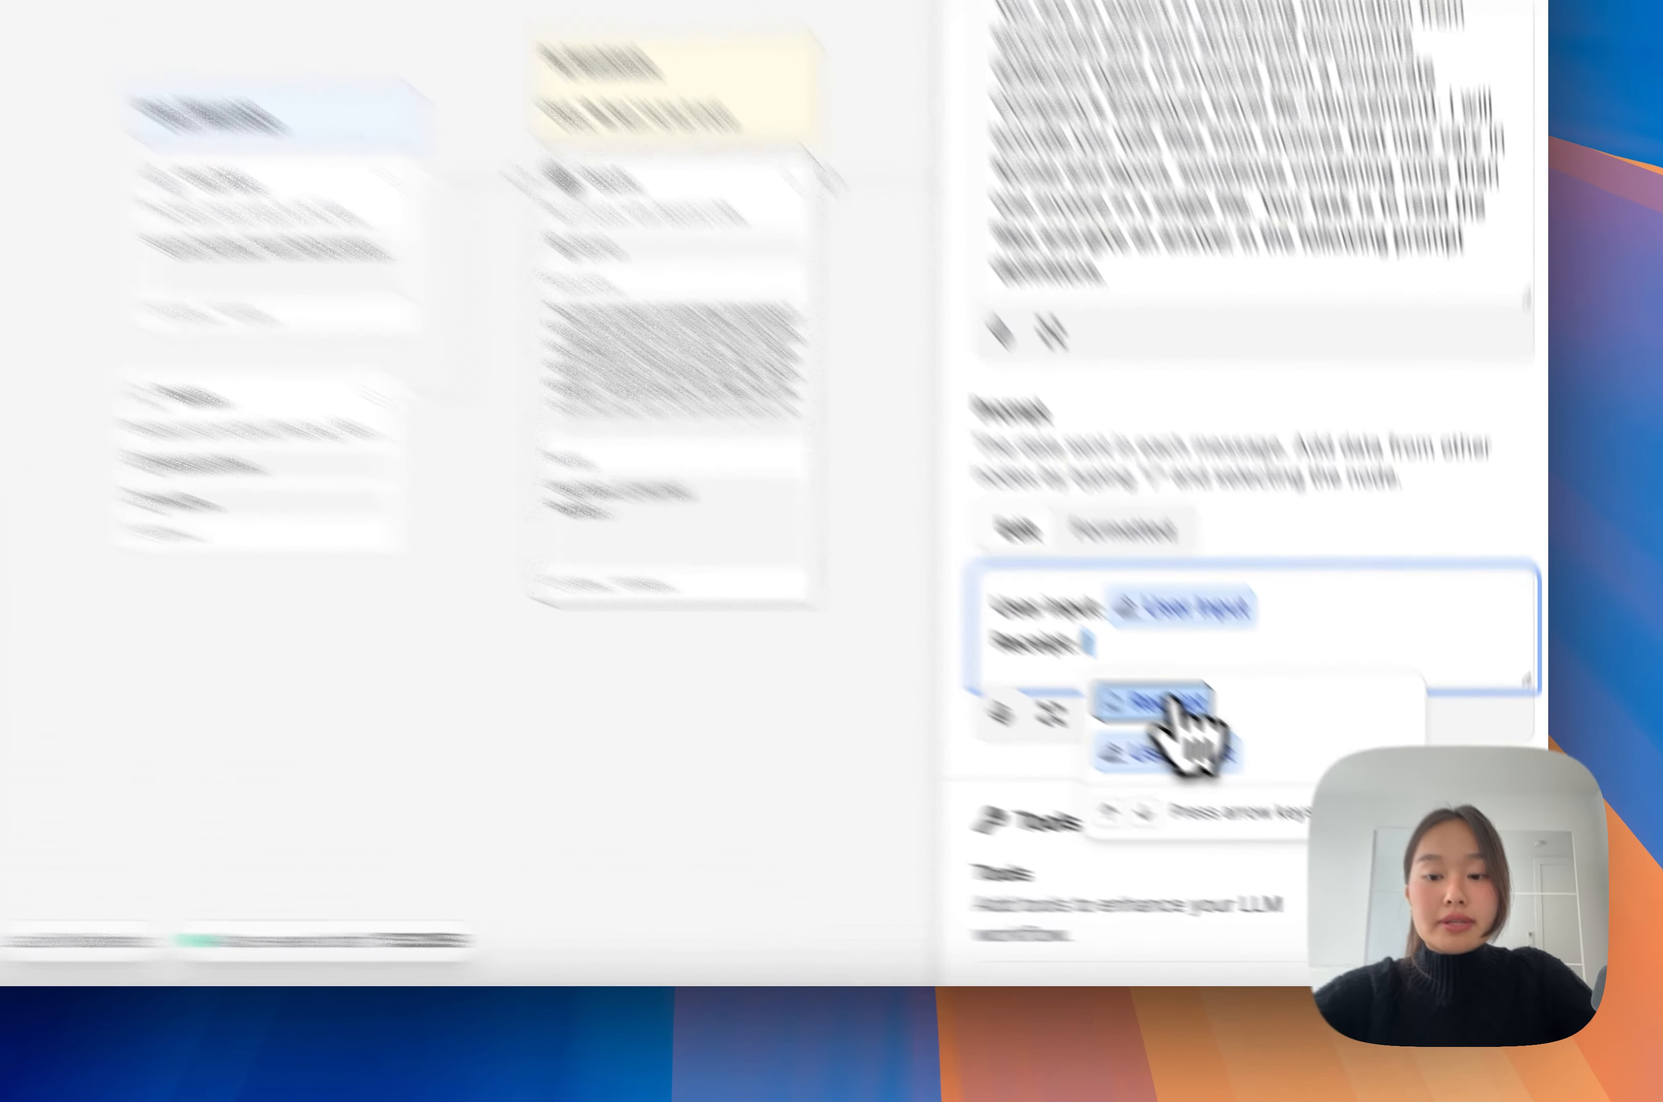
click(1159, 700)
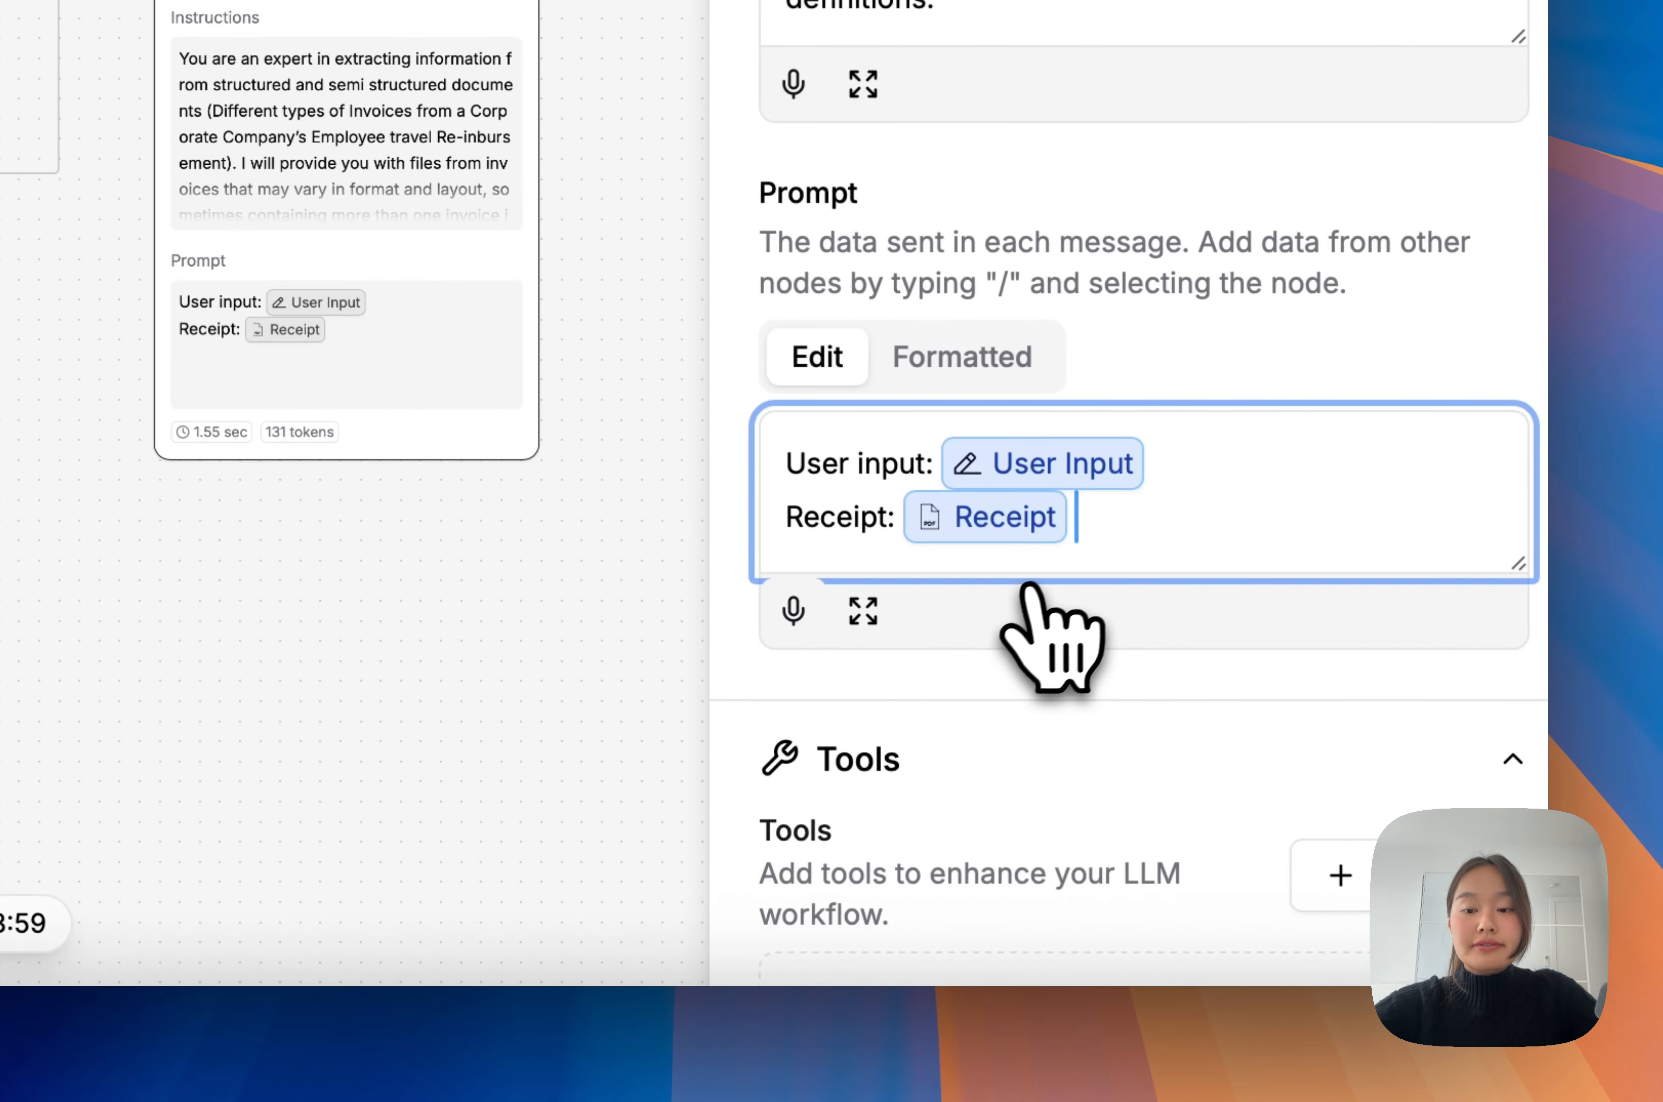
Below a blank line in the prompt, paste the "PROMPT DEFINITONS:" text with the invoice data to extract and the handling rules.
key(Return)
key(Return)
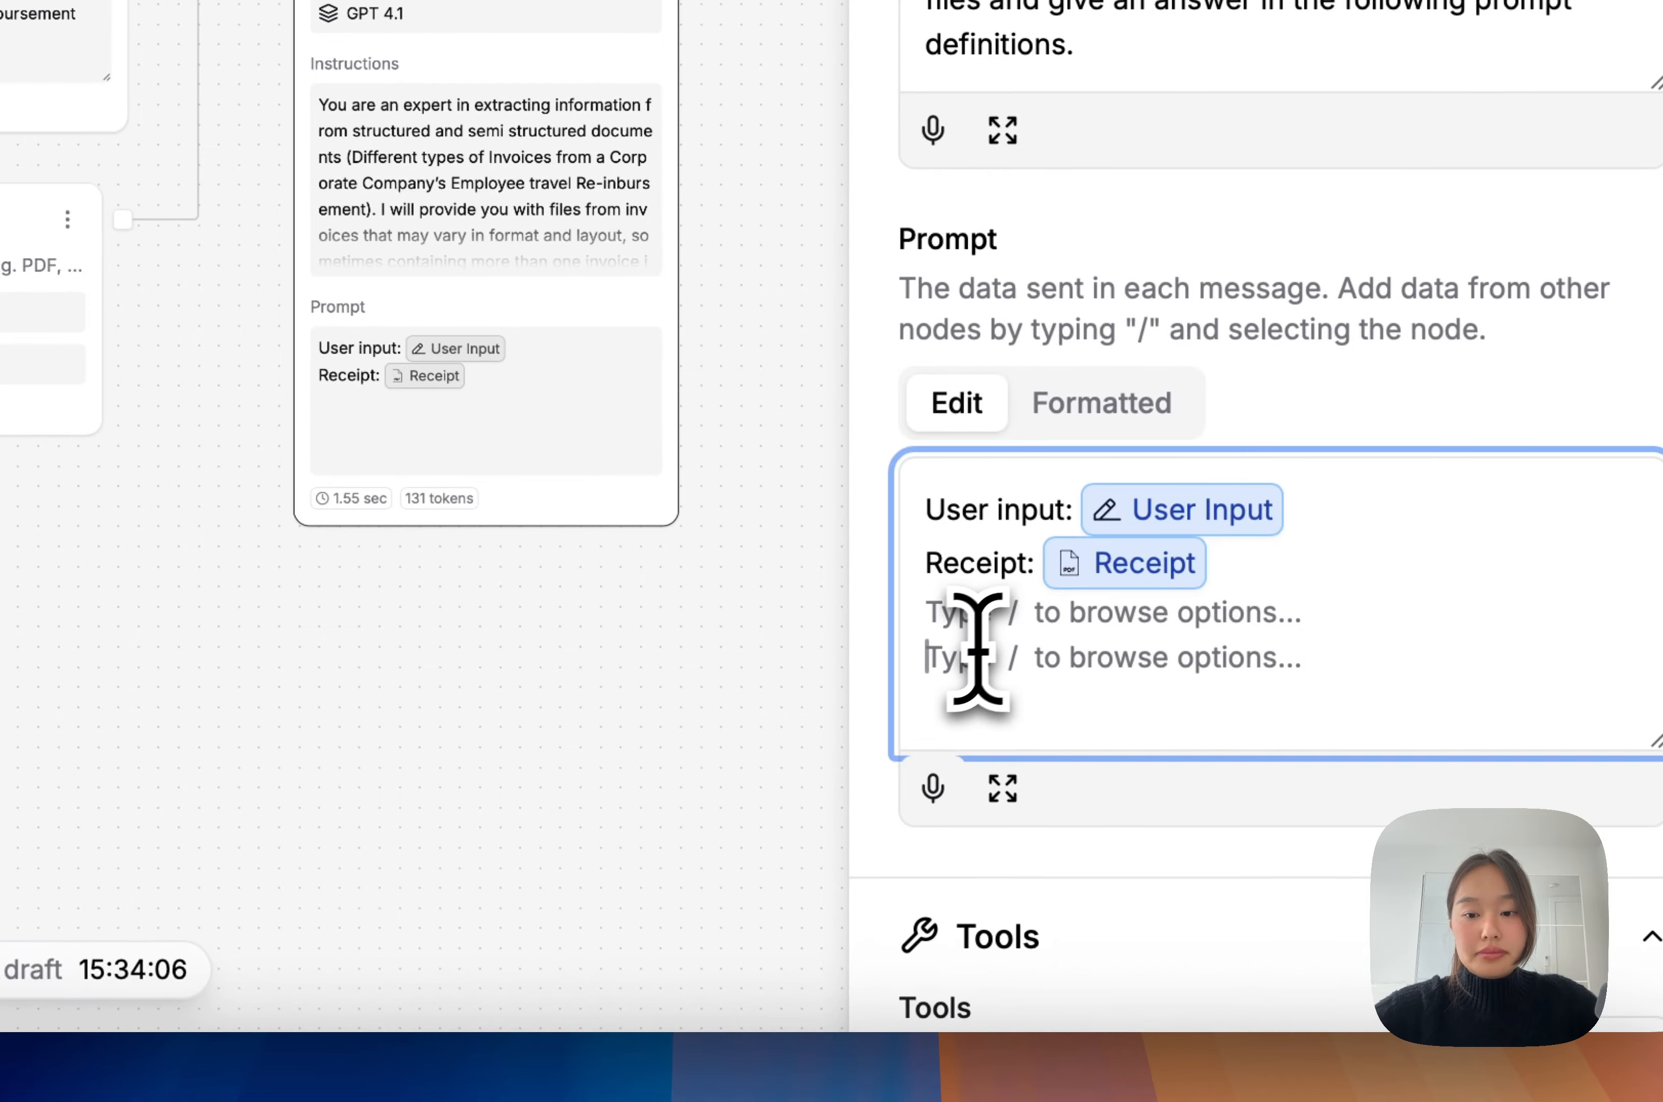
key(super+v)
scroll(1074, 537, up, 8)
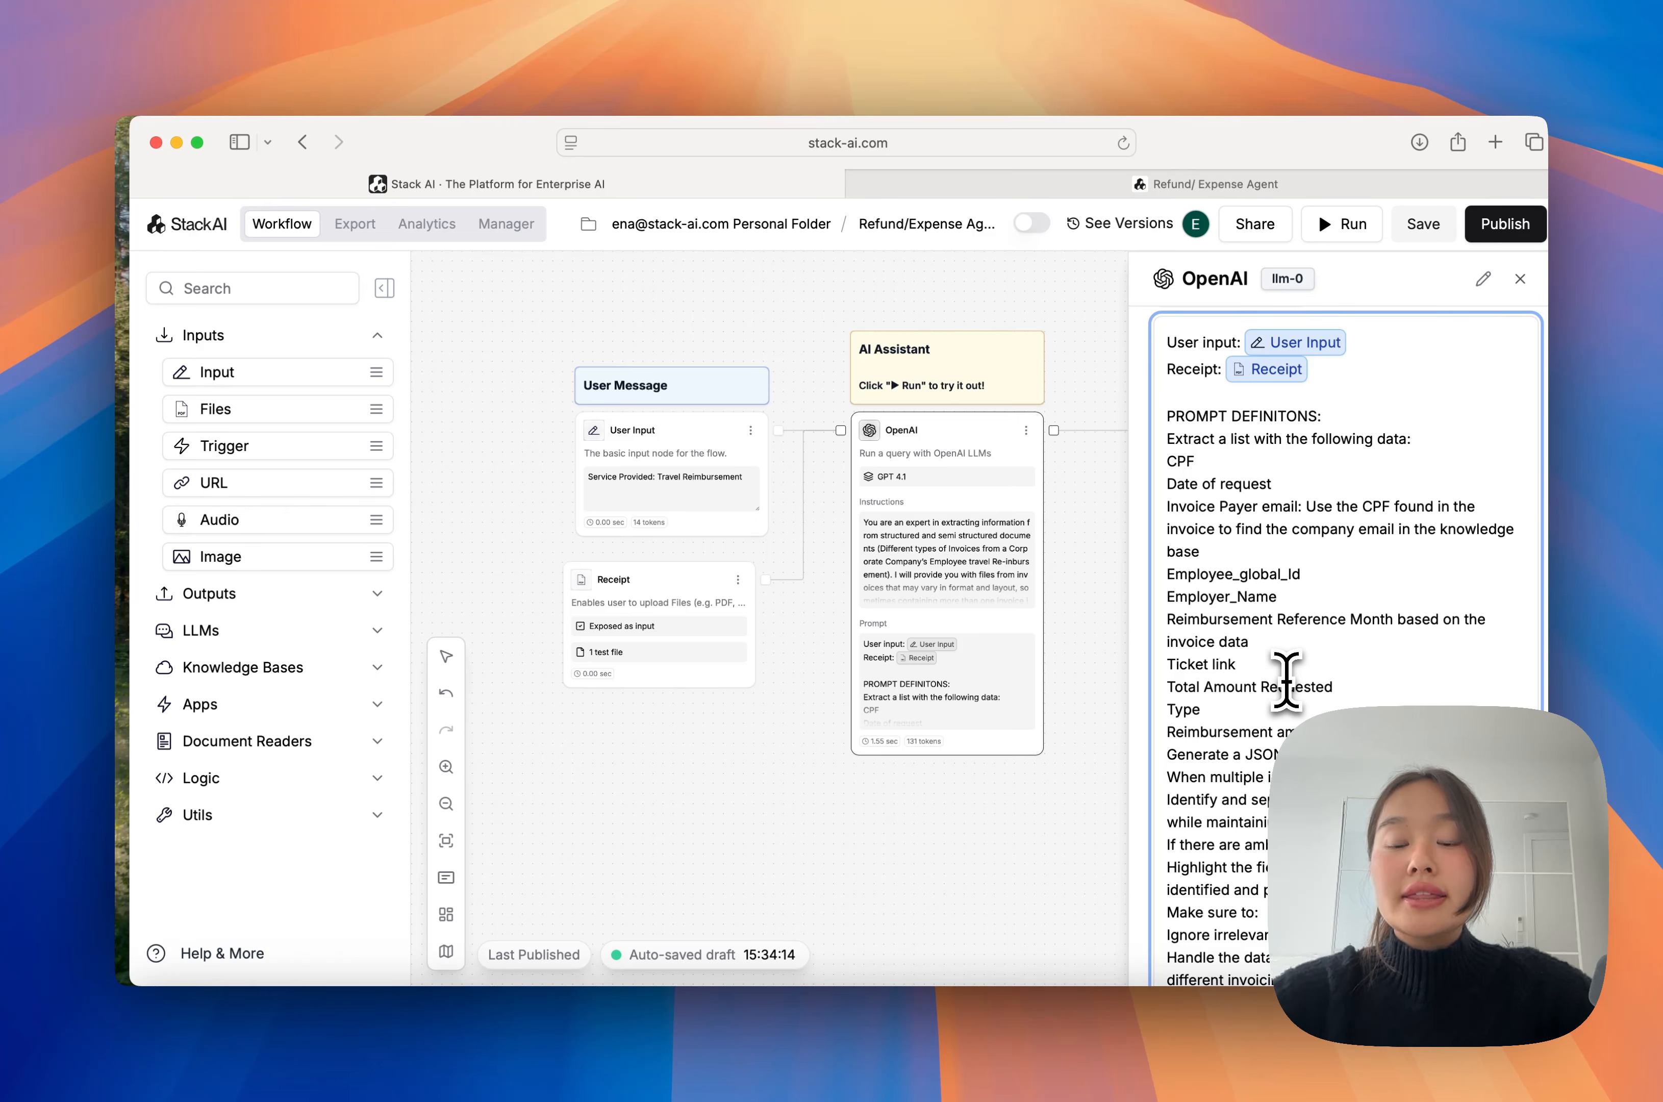
Join the "Type" line of the prompt's data list onto the preceding "Total Amount Requested" line.
scroll(1286, 681, down, 2)
scroll(1267, 604, down, 1)
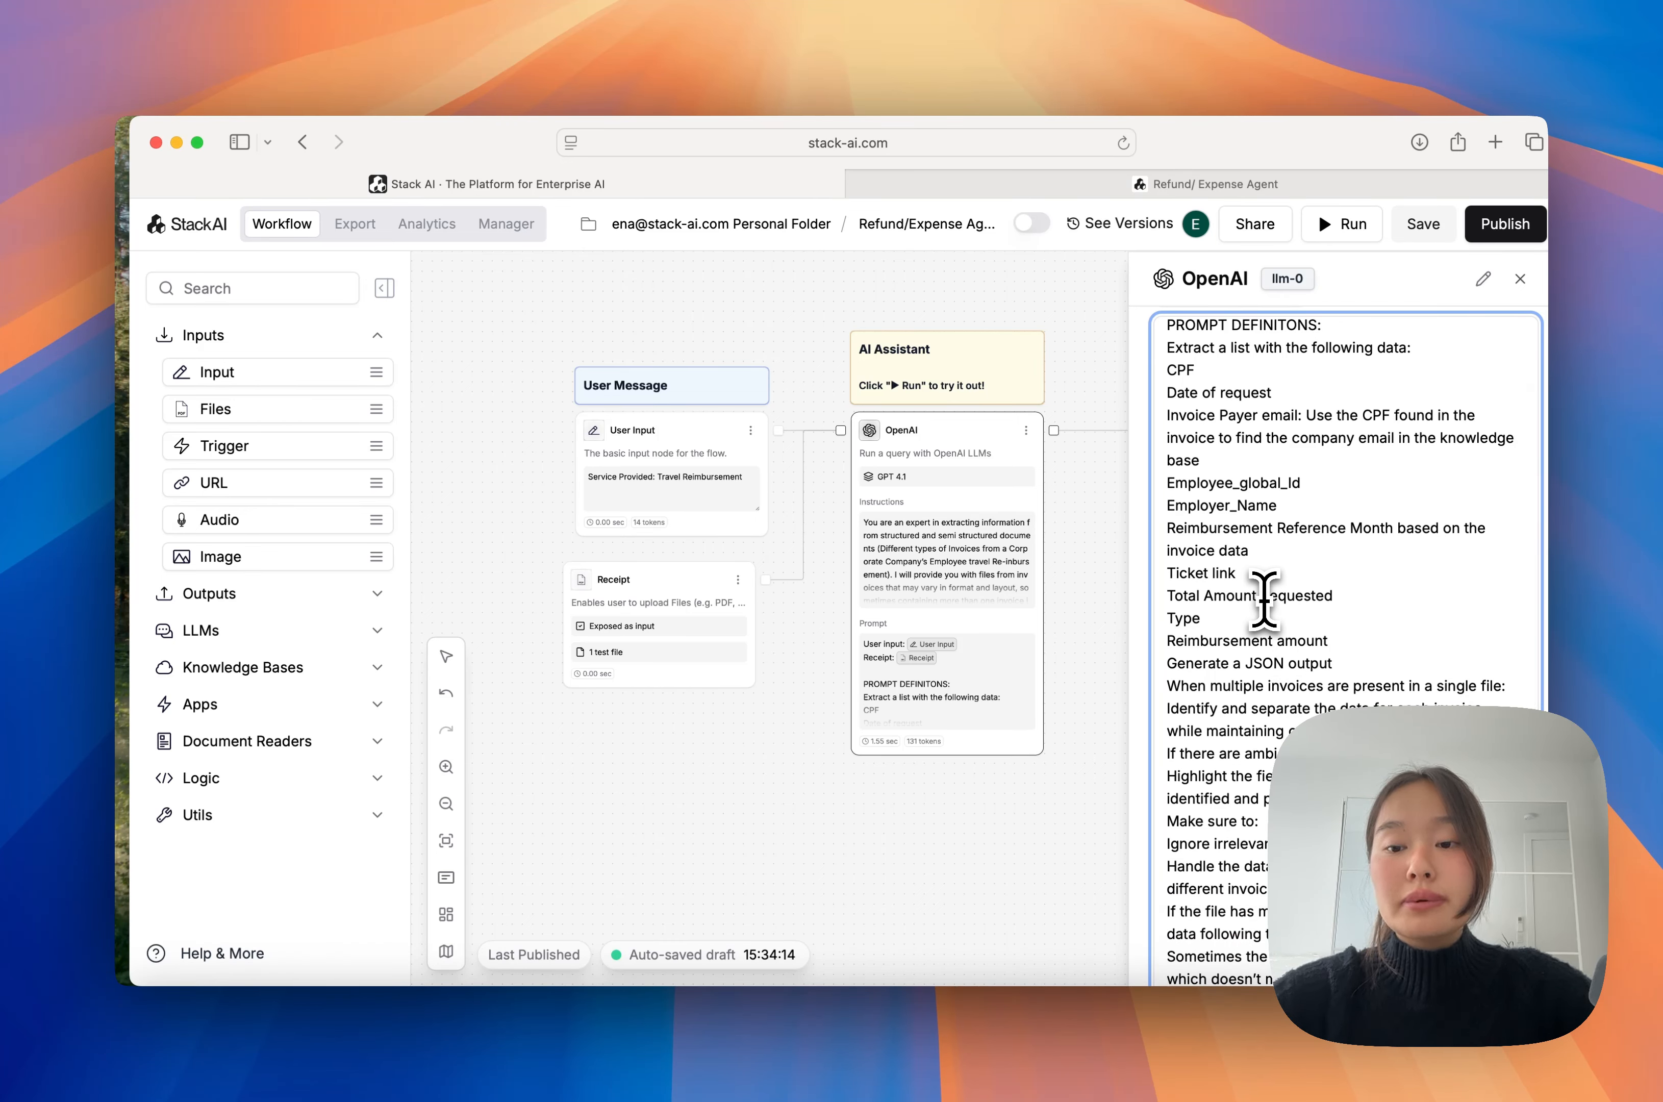
scroll(1264, 599, down, 1)
click(1167, 604)
key(BackSpace)
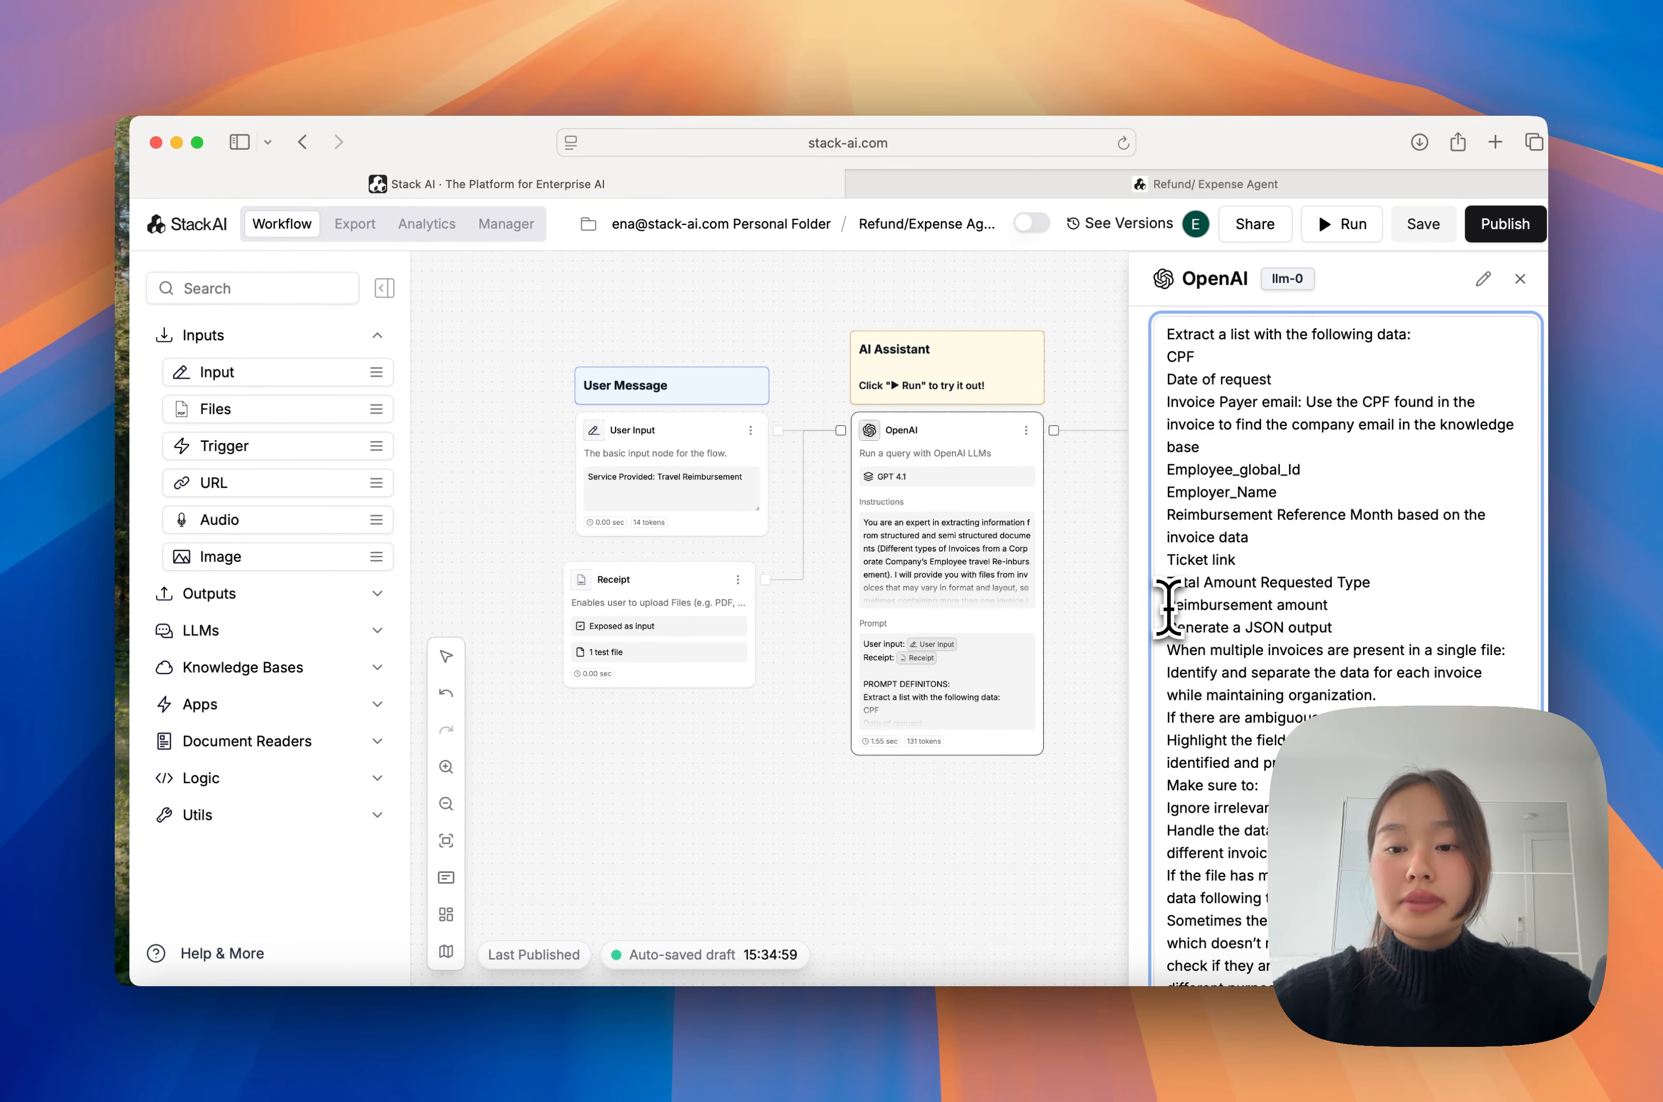
Insert blank lines before the prompt's "When multiple invoices", "Make sure to:" and "Sometimes the file" lines, and close the node's settings.
click(1345, 627)
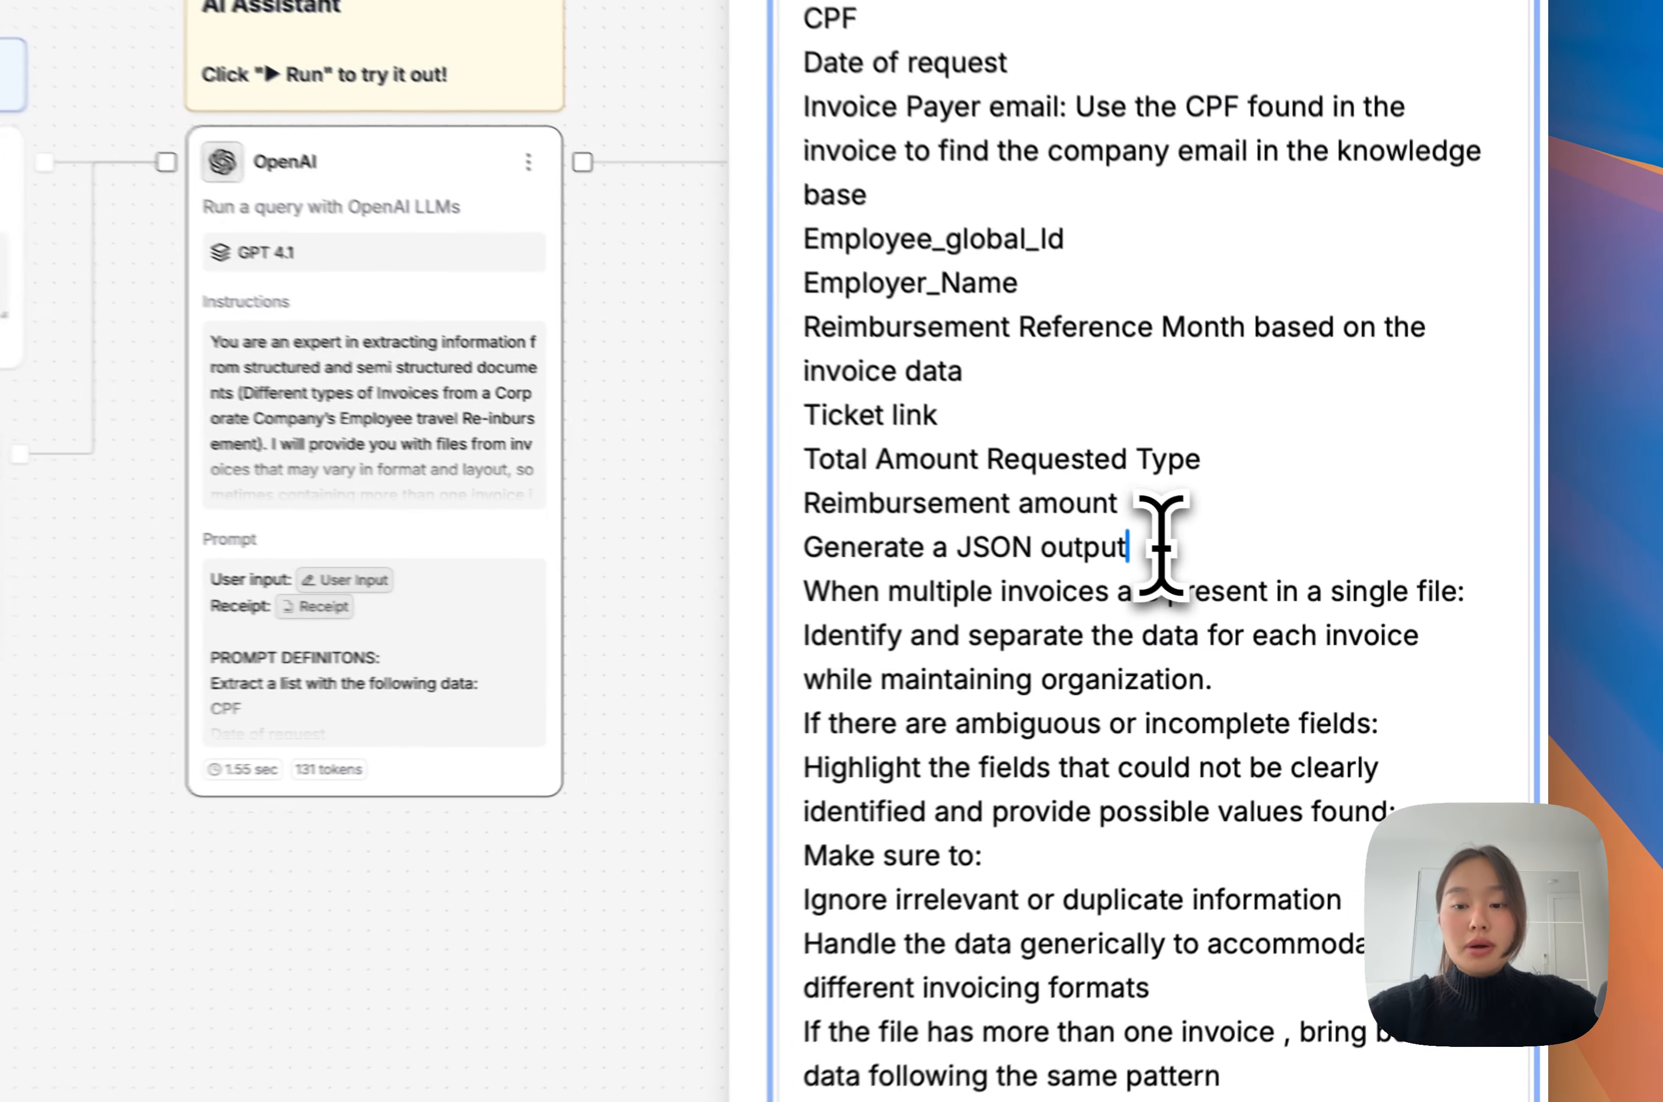
key(Return)
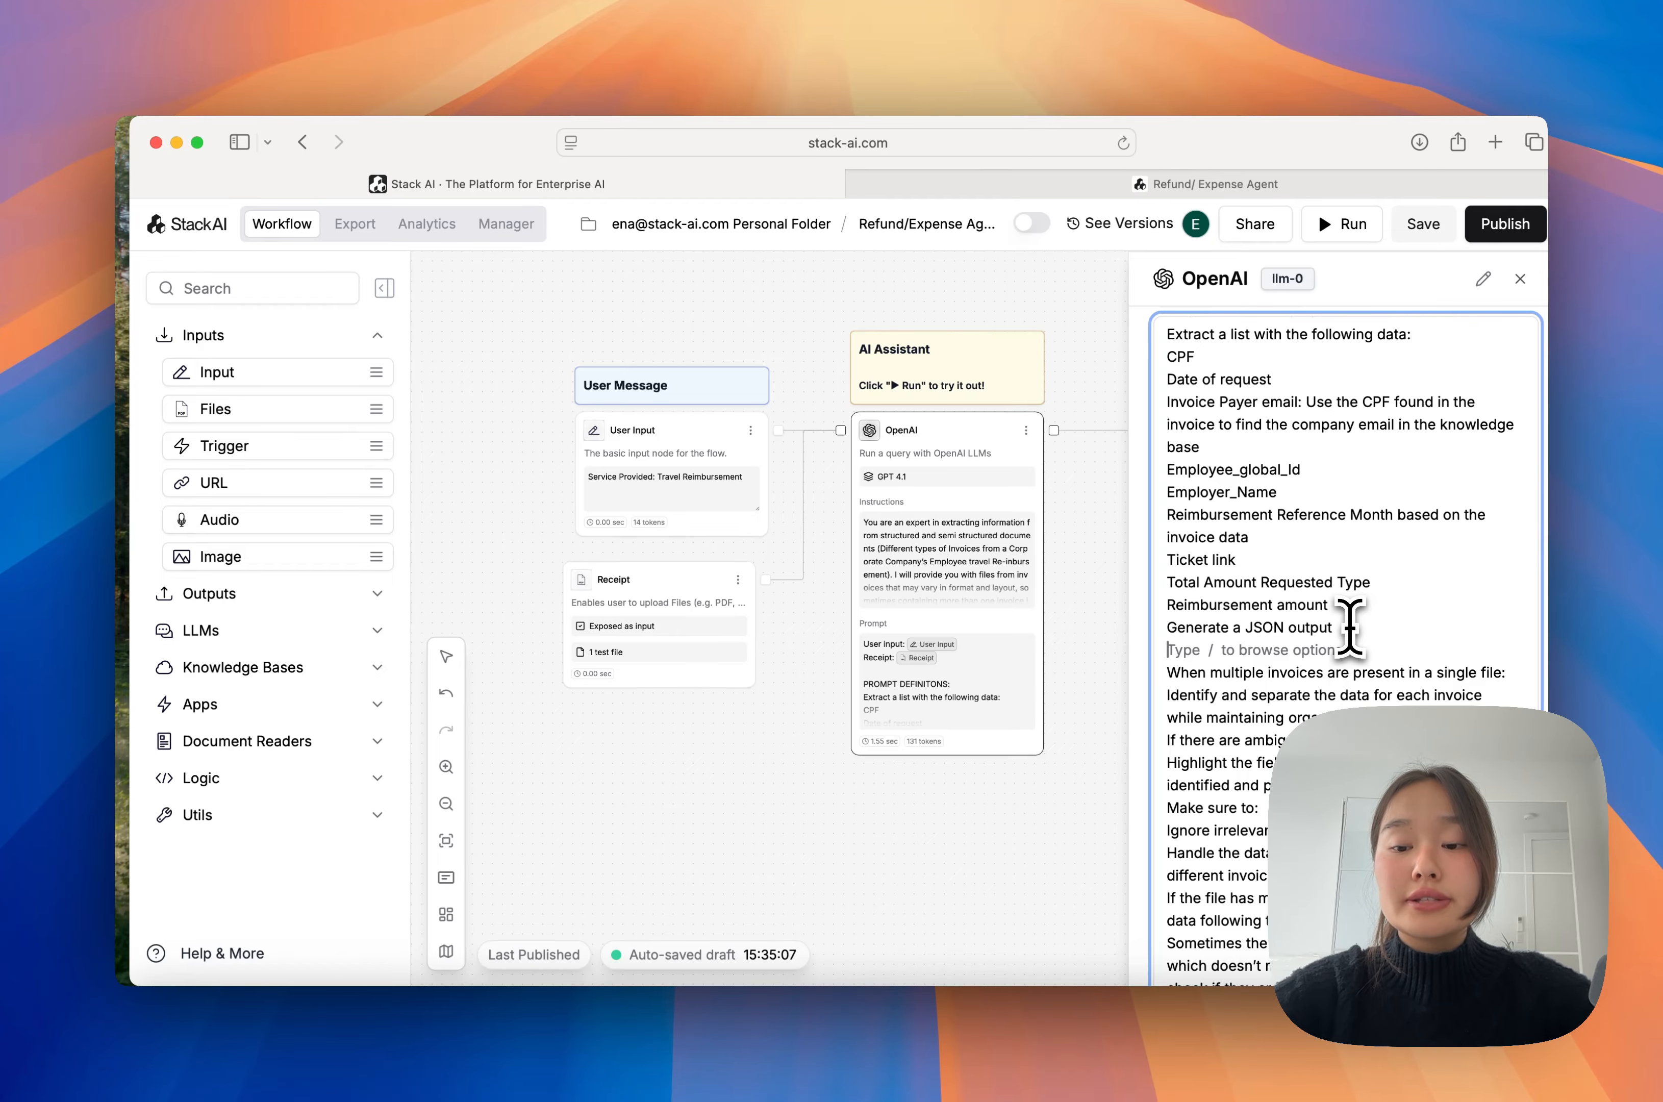
click(1475, 785)
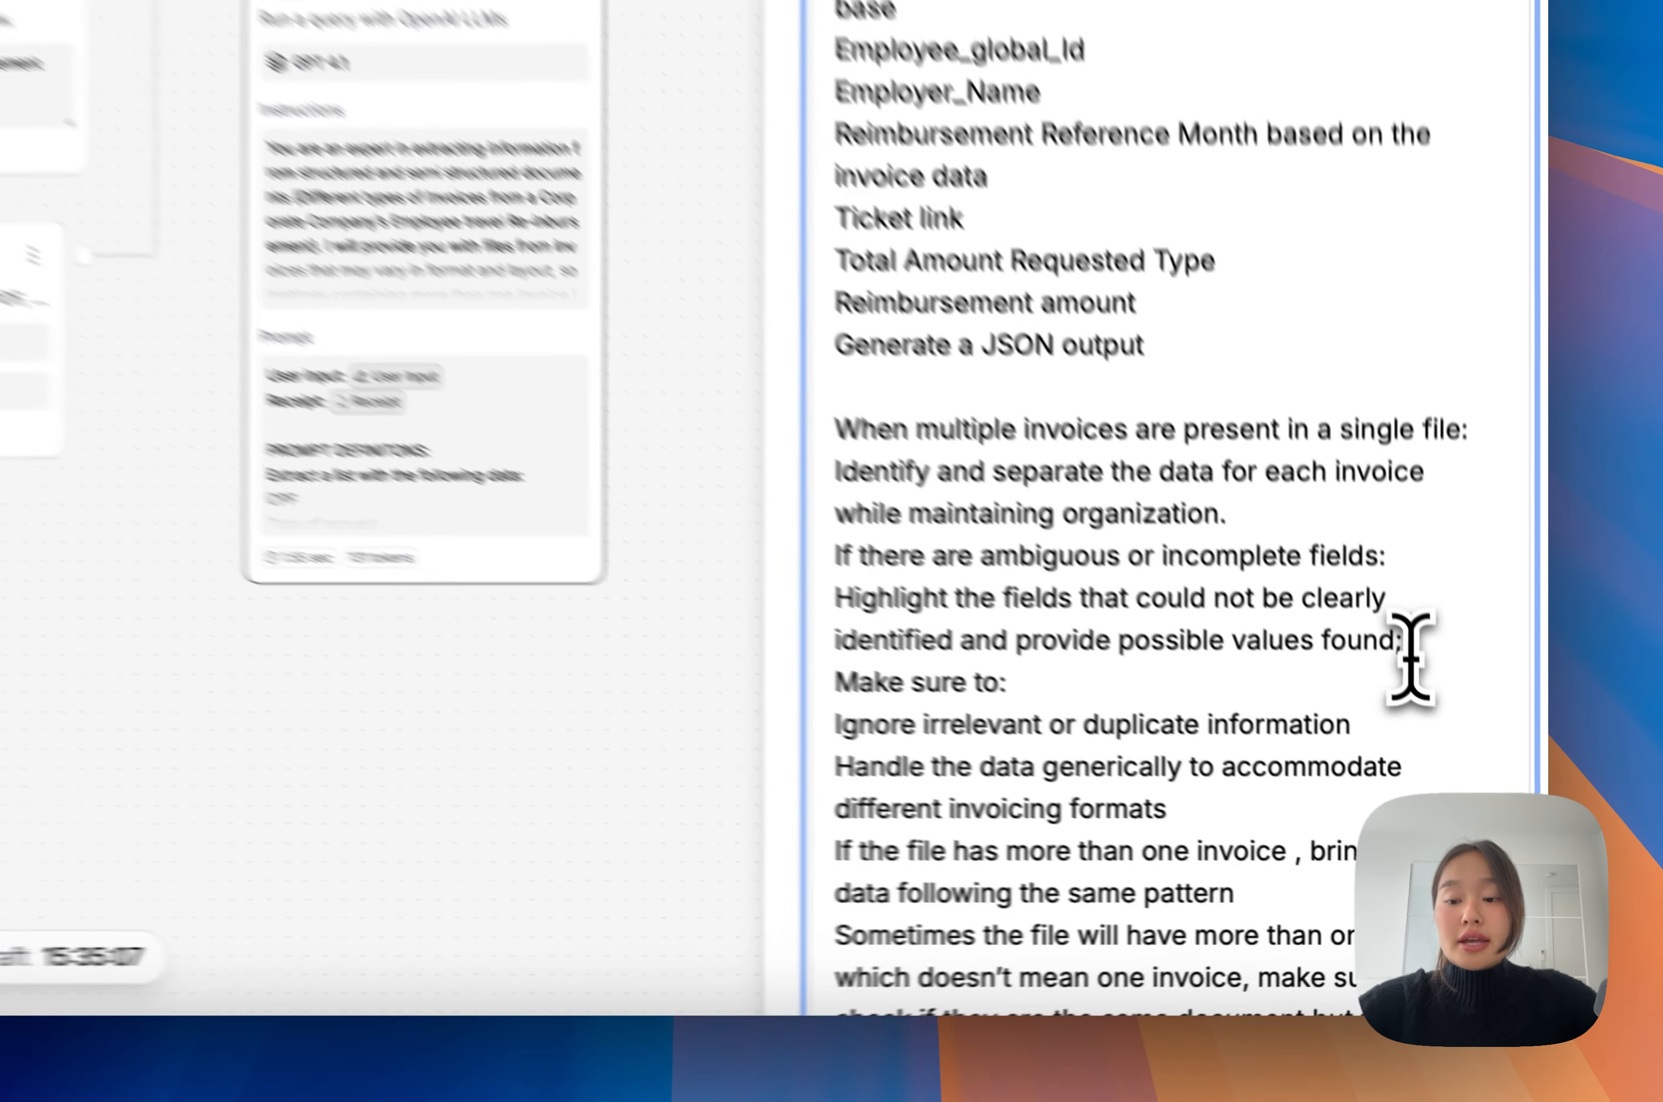
key(Return)
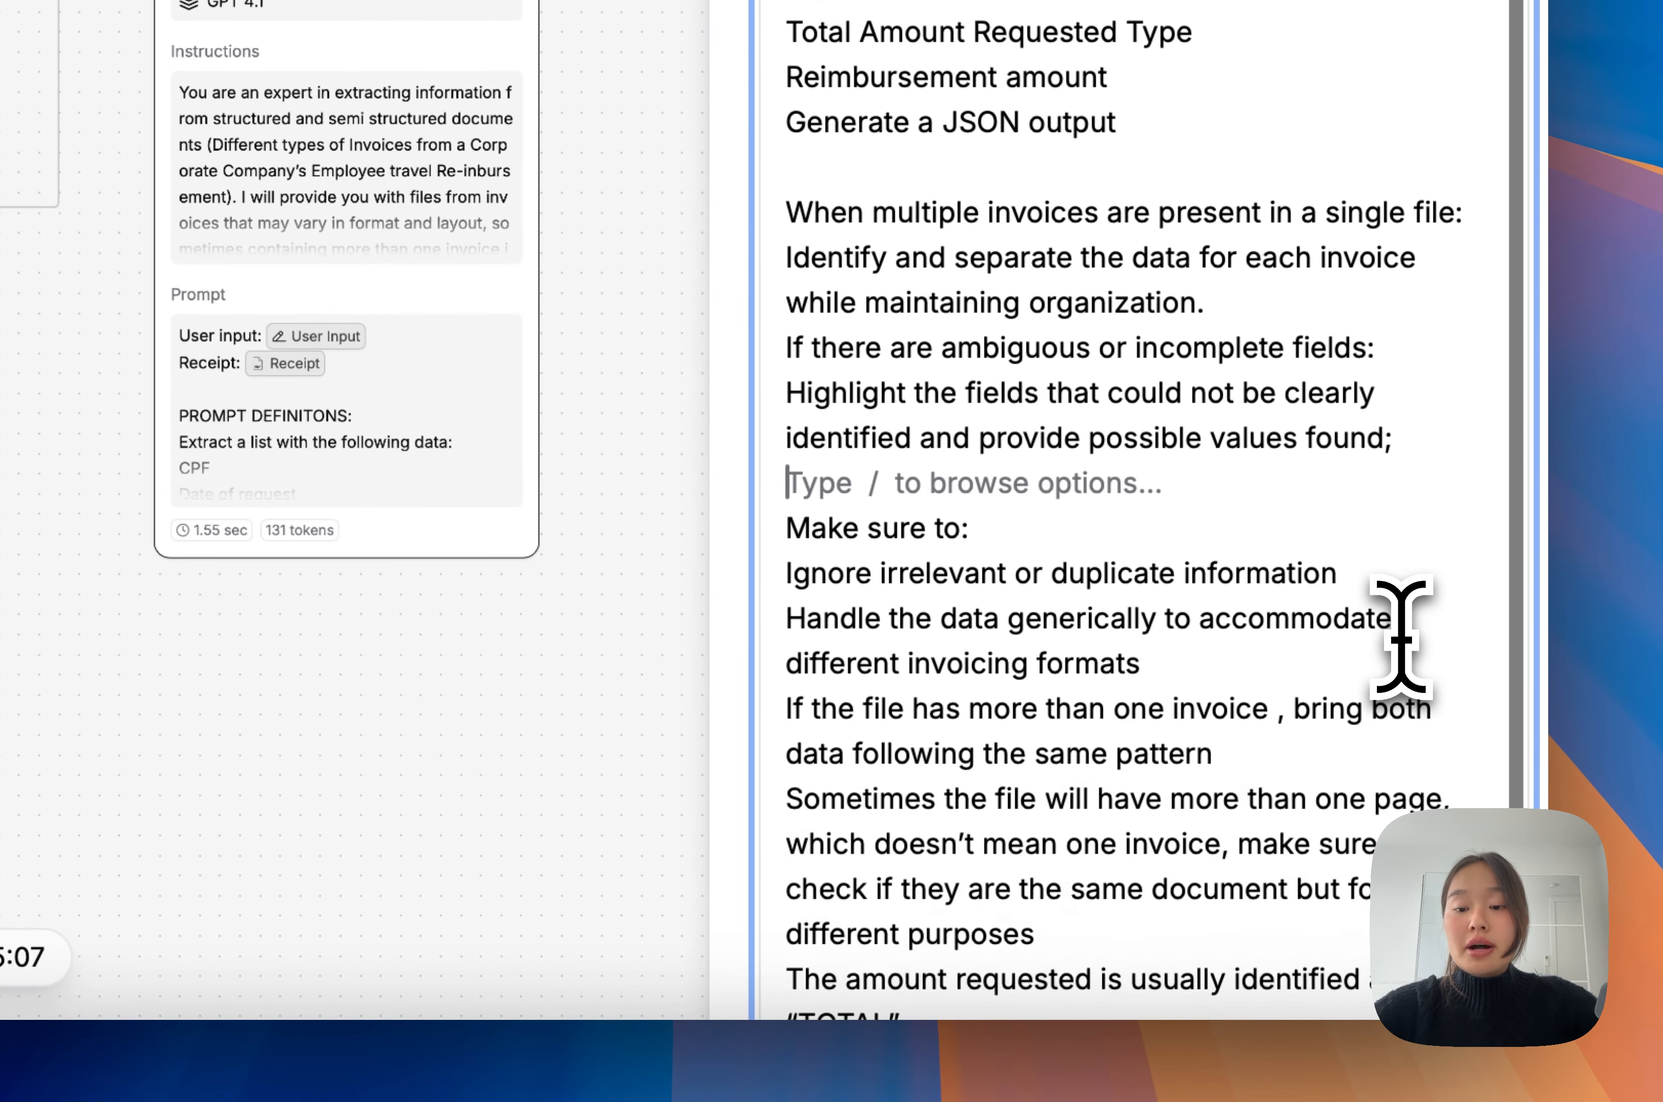
scroll(1401, 636, down, 3)
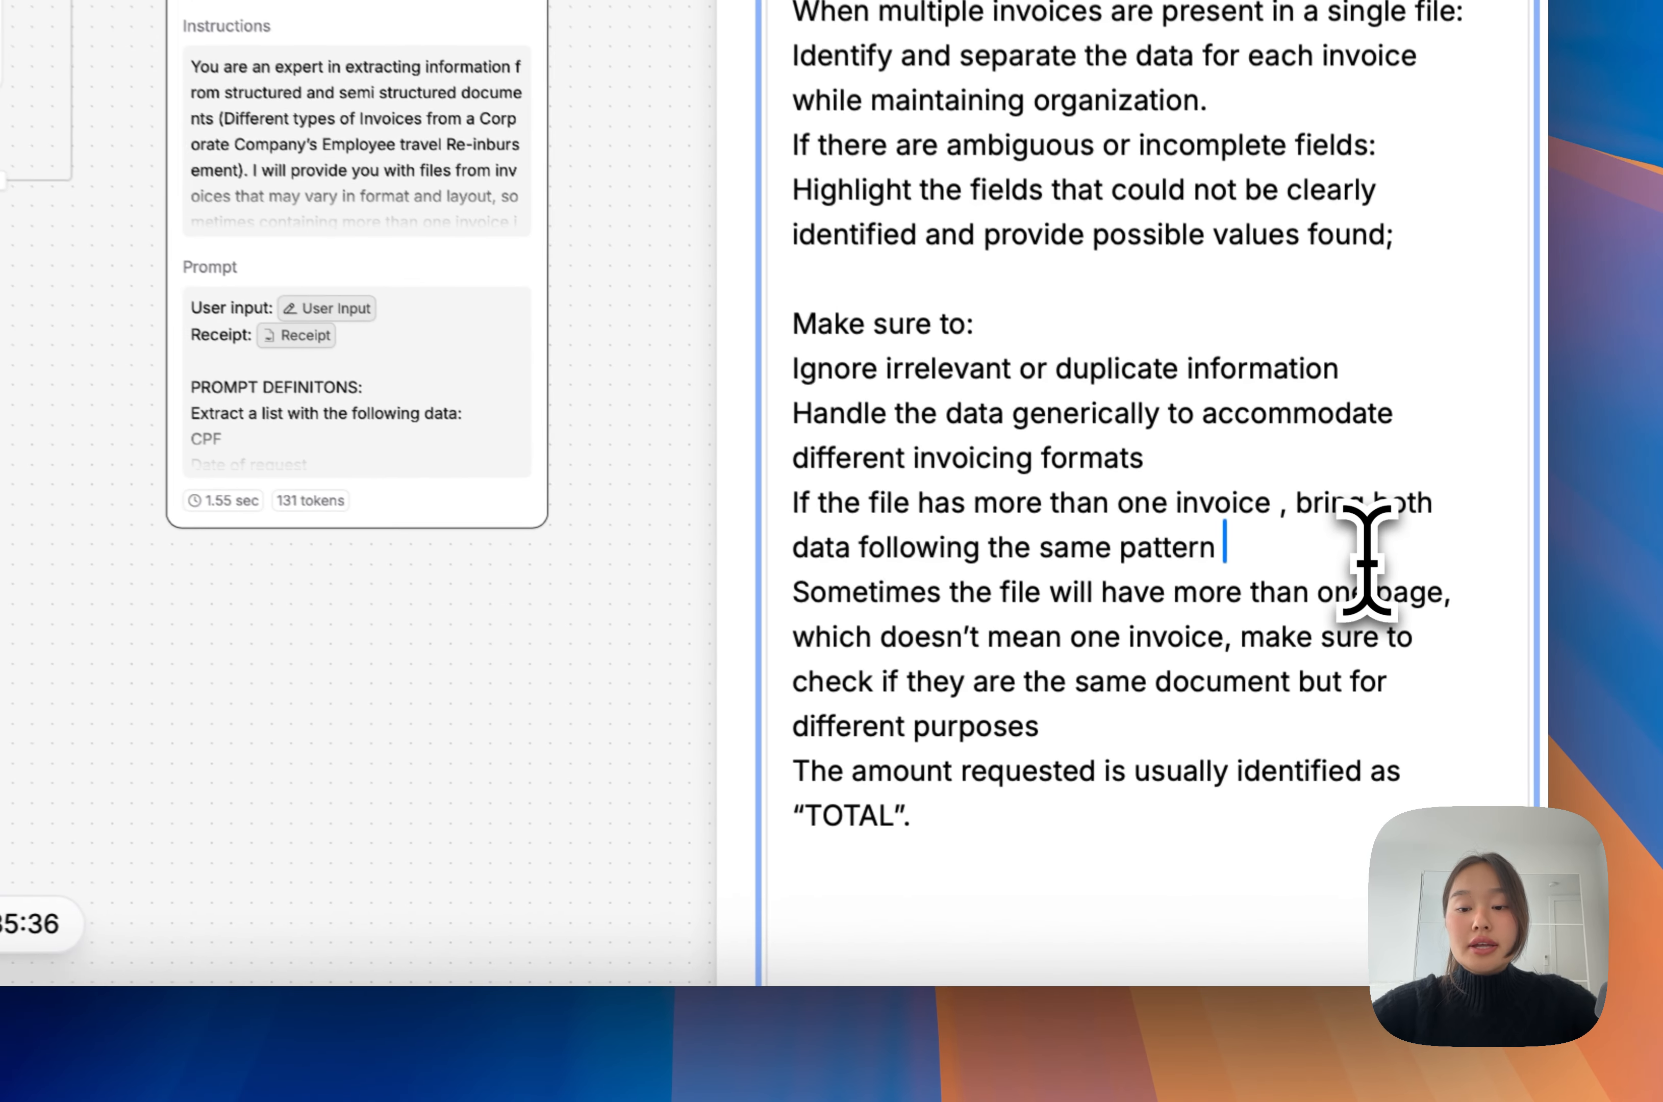
key(Return)
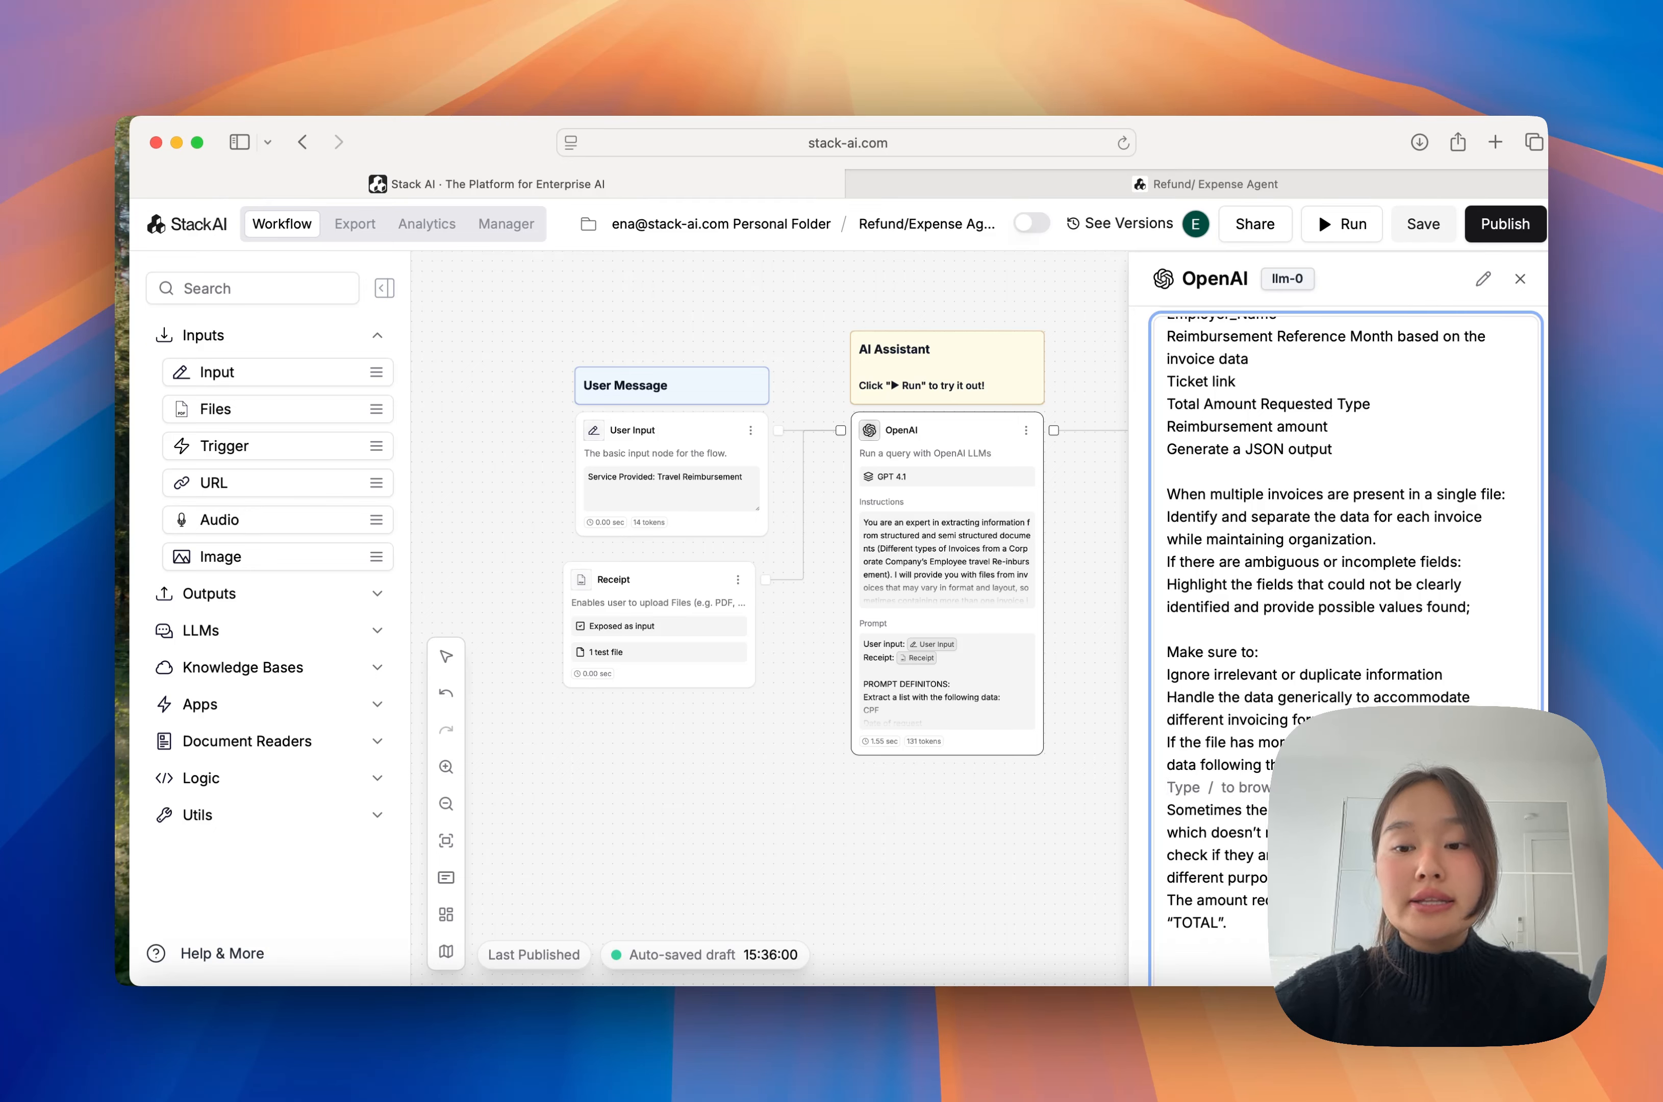
scroll(1464, 670, up, 5)
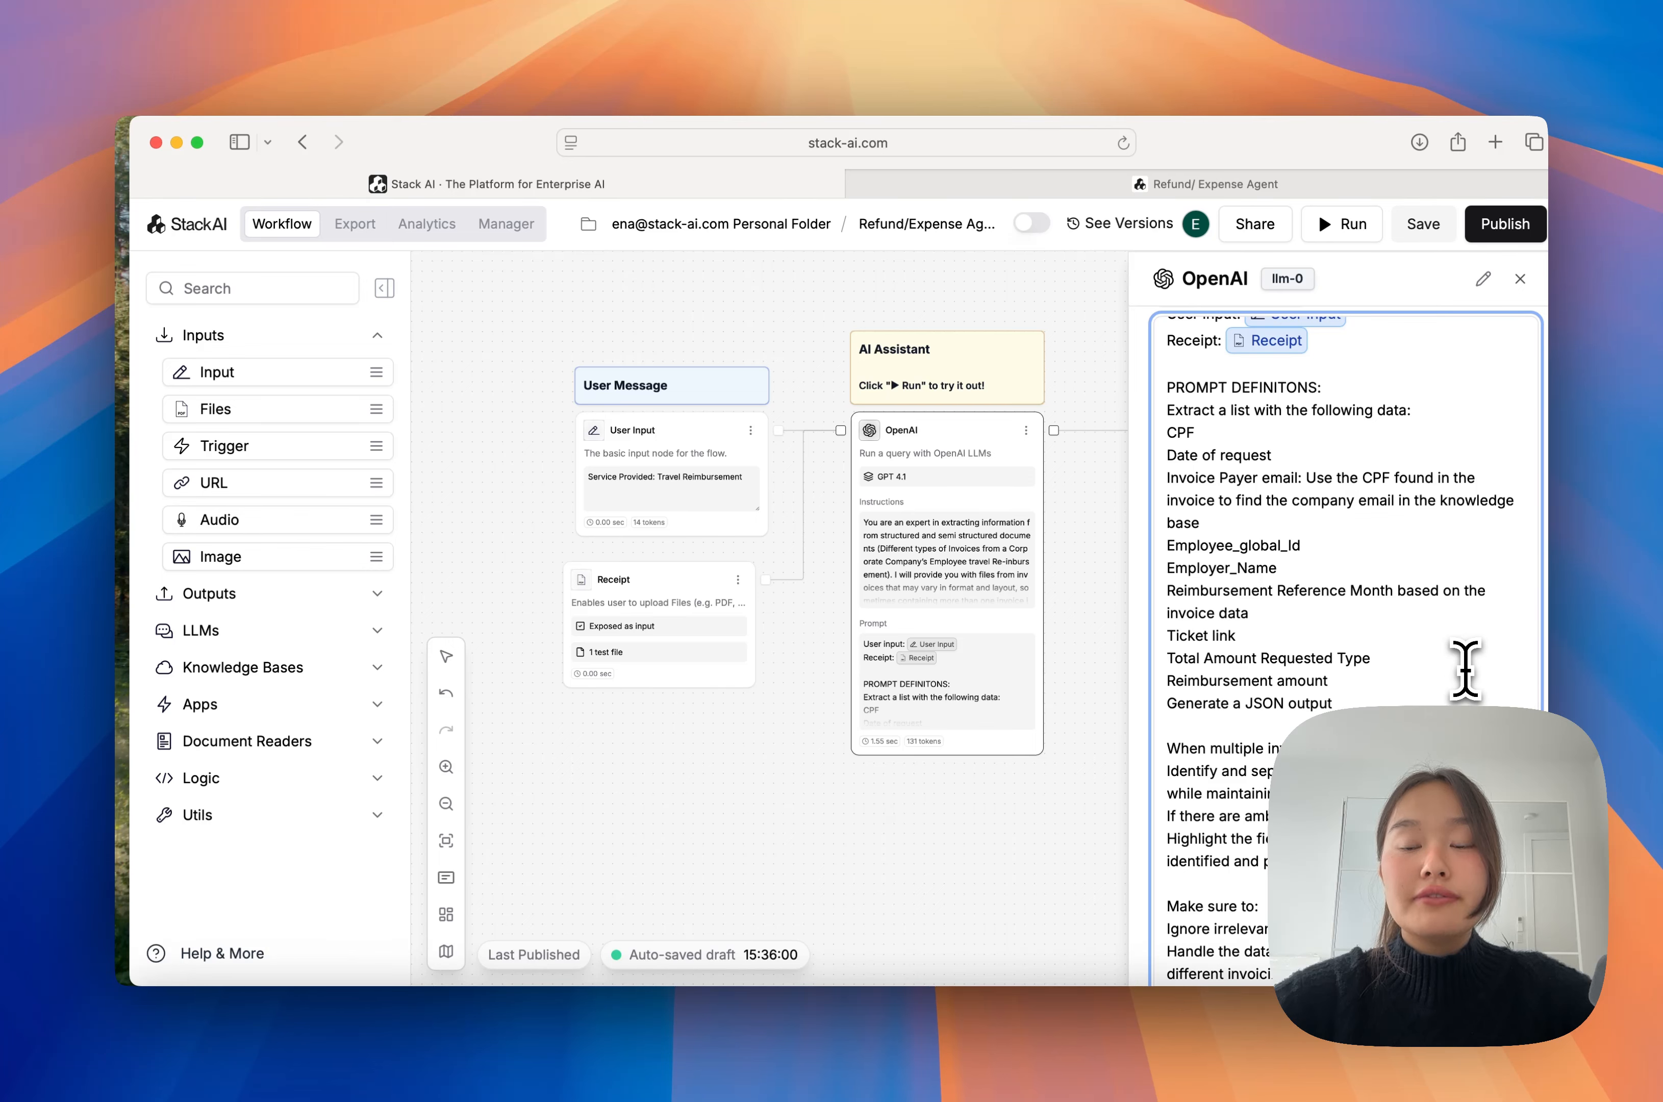
scroll(1463, 670, down, 5)
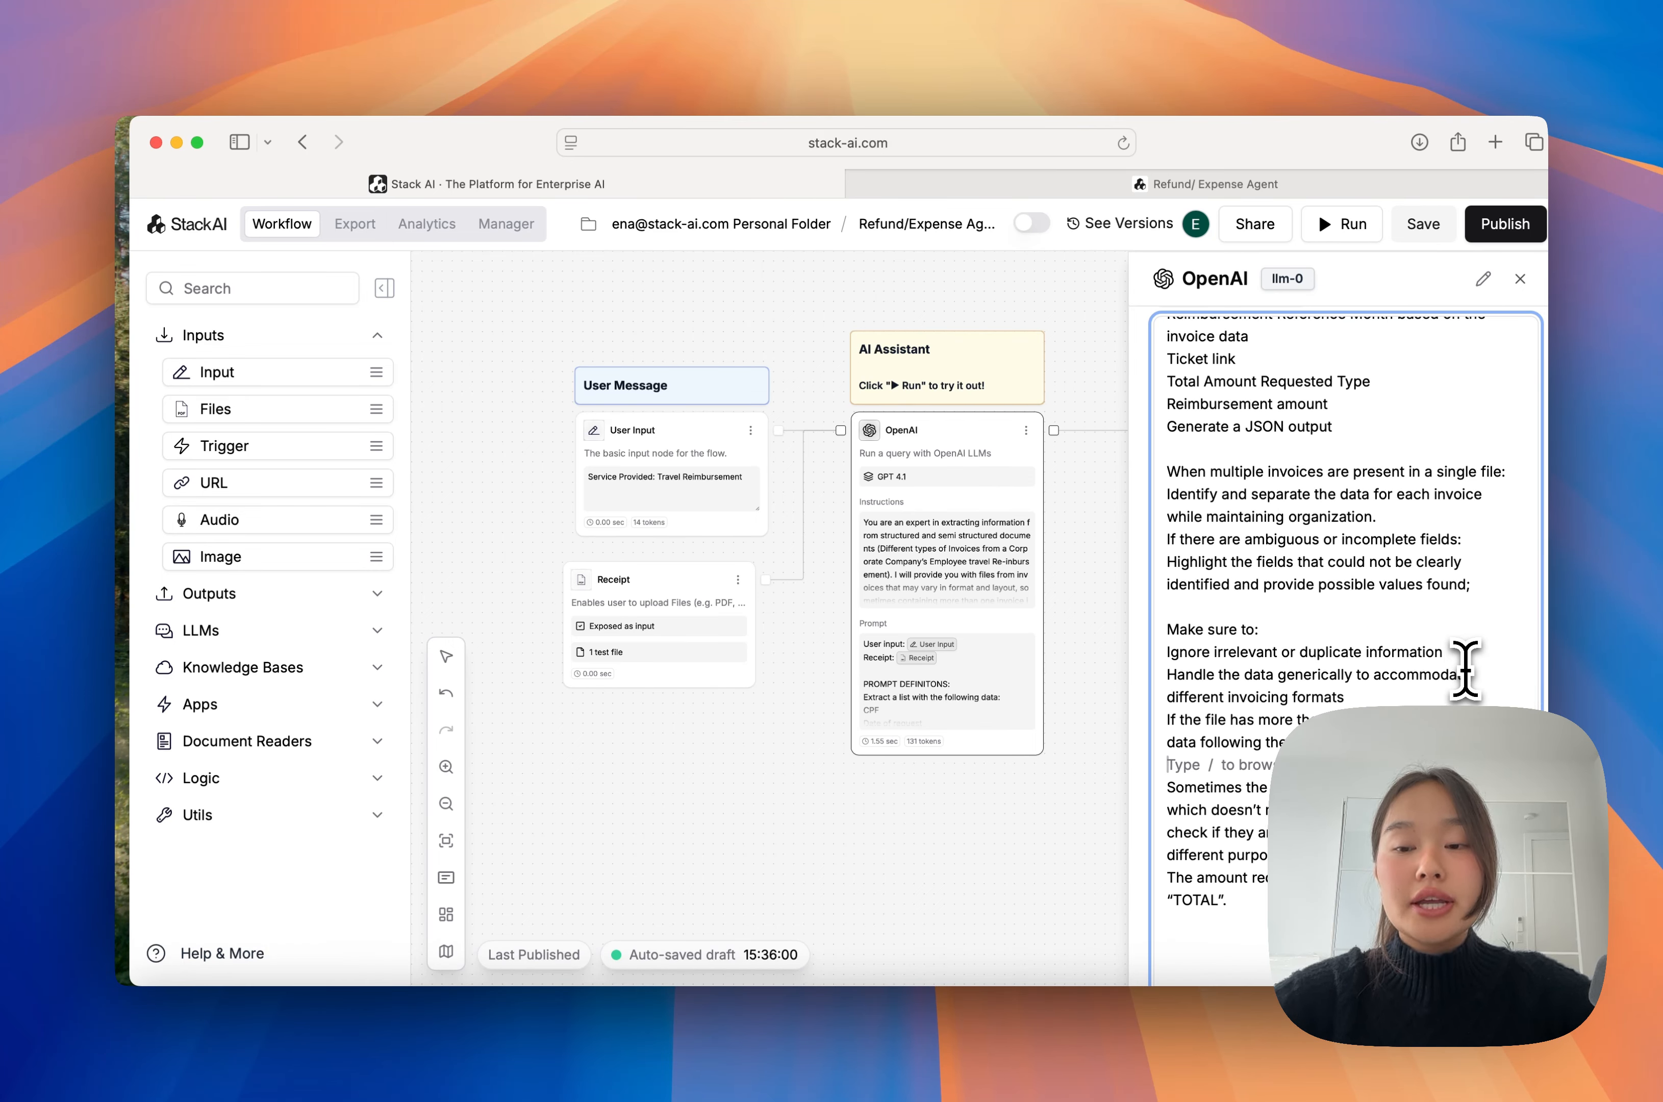
click(1520, 279)
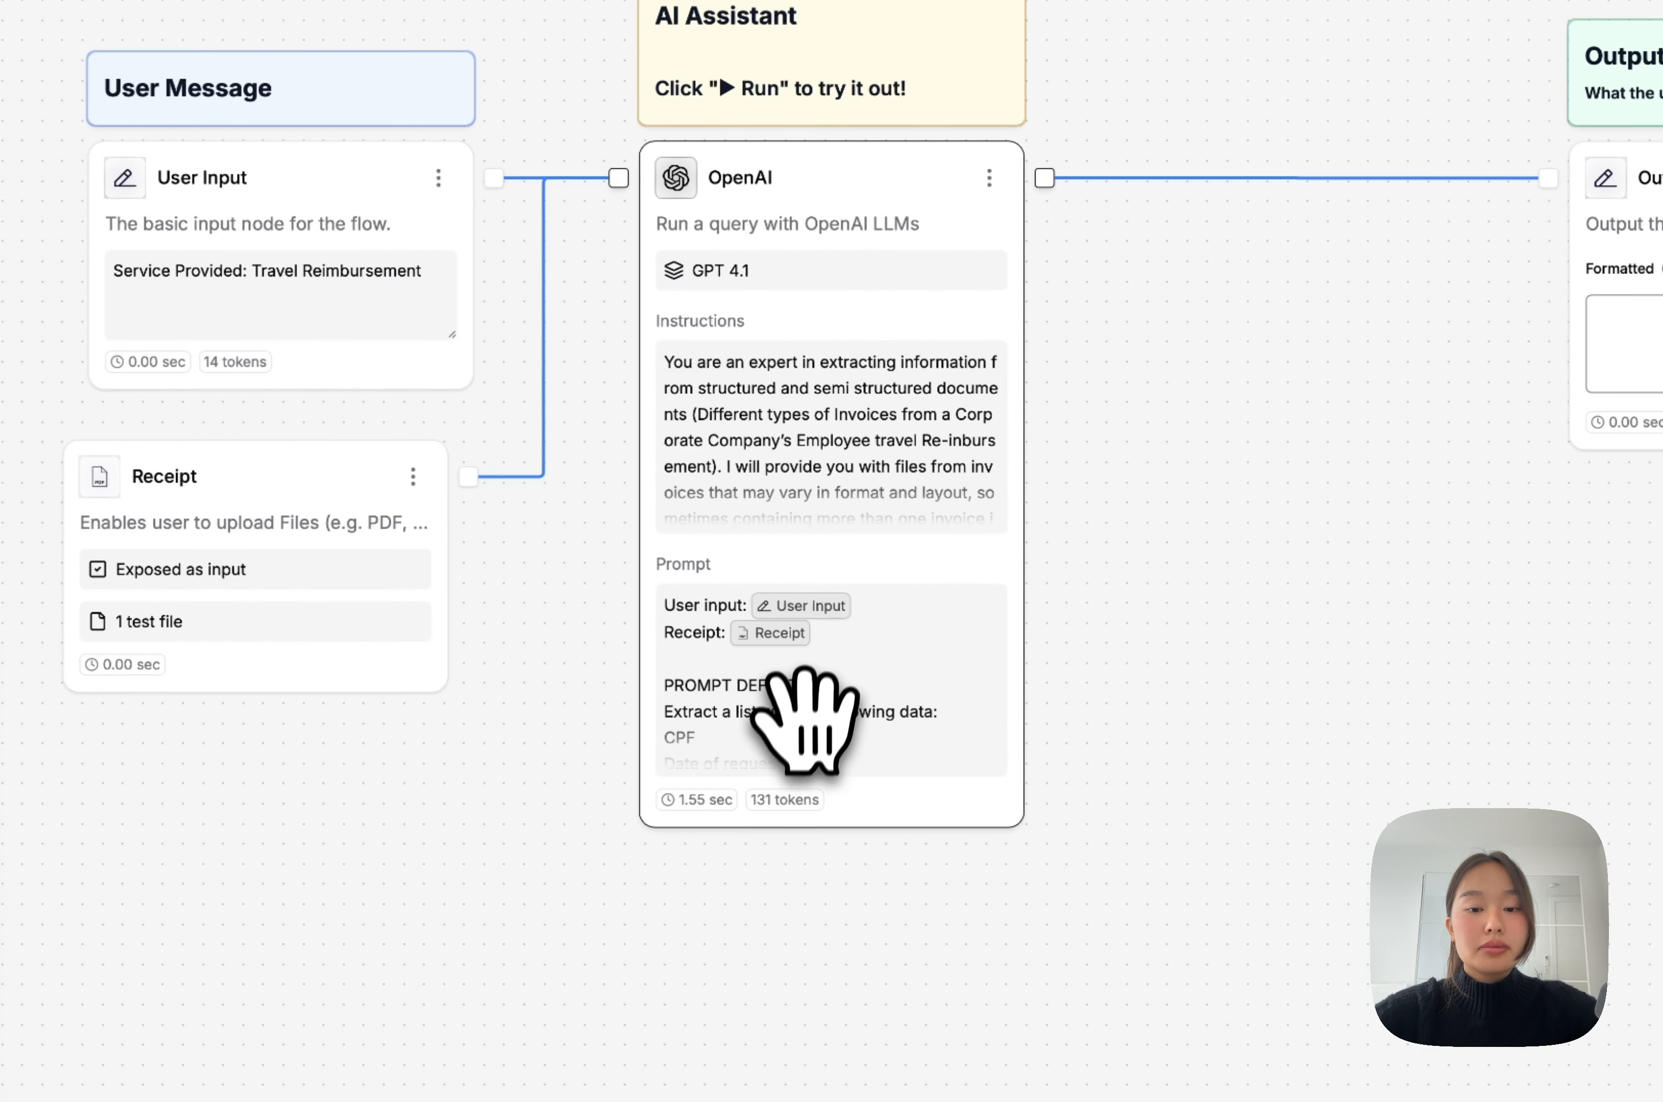
Examine the OpenAI node's main settings and search its available tools for "create ticket", without adding one.
click(934, 698)
scroll(1069, 669, down, 10)
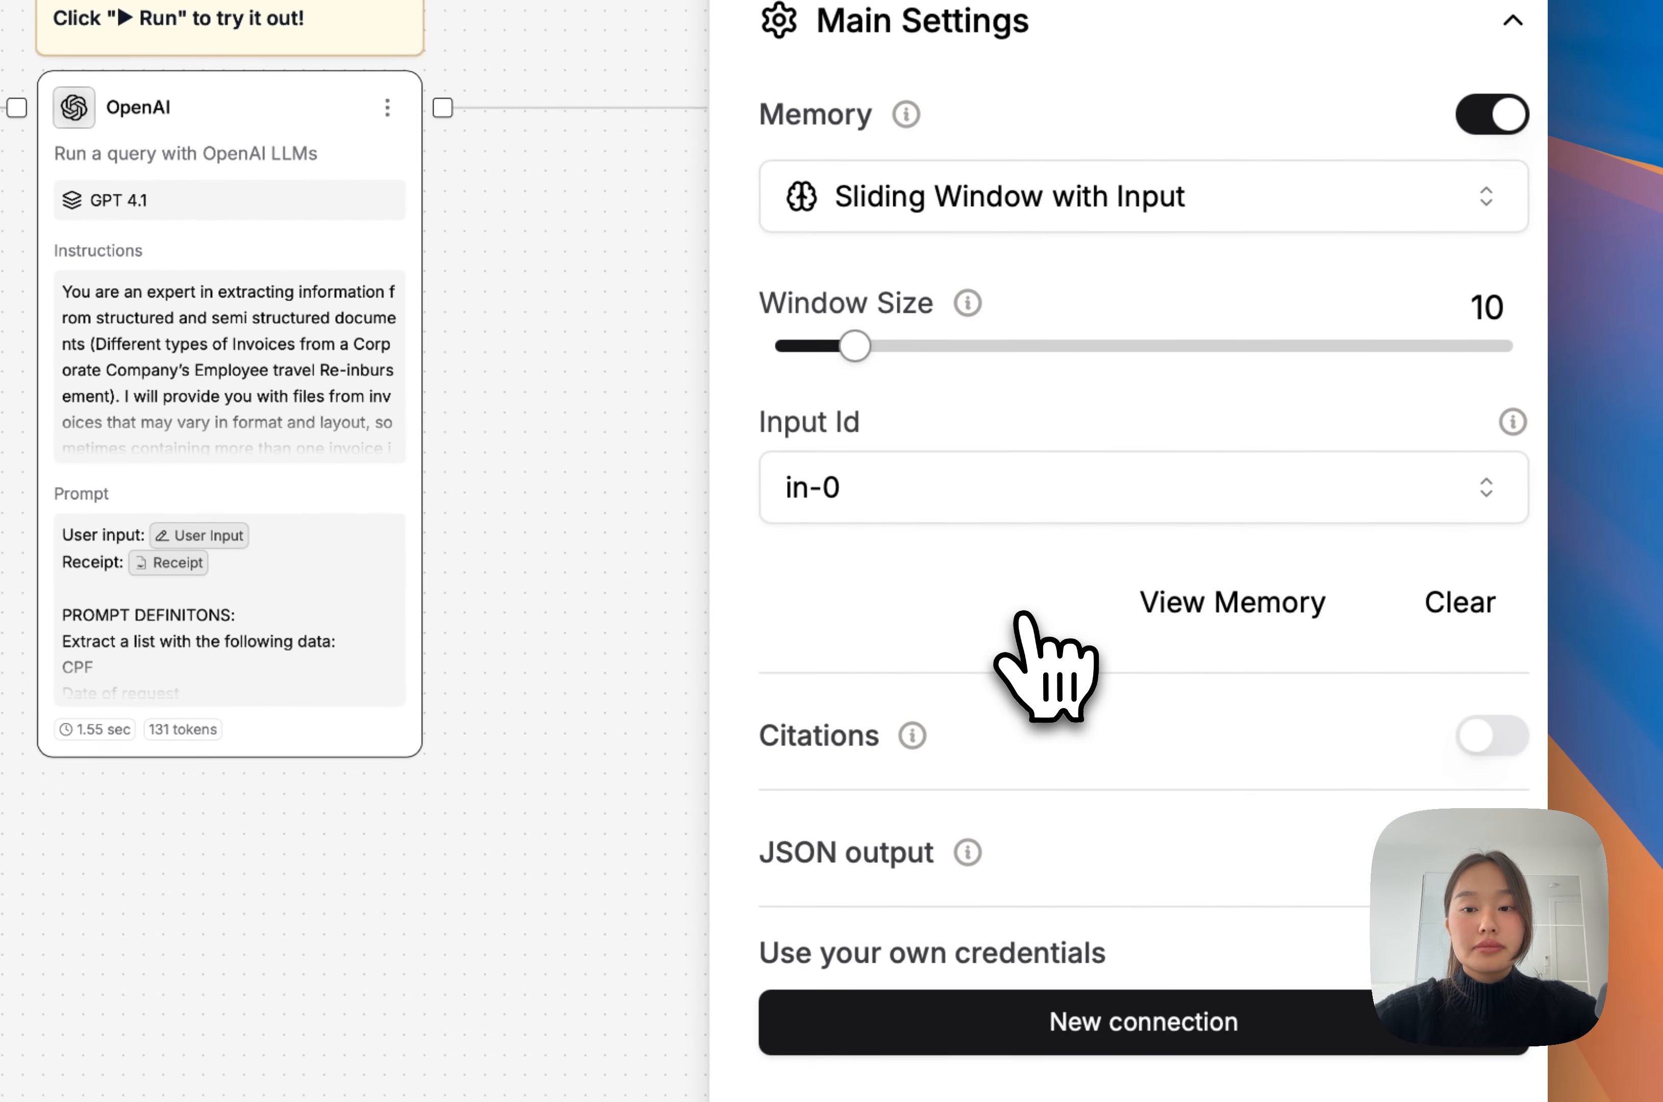
scroll(1051, 668, up, 5)
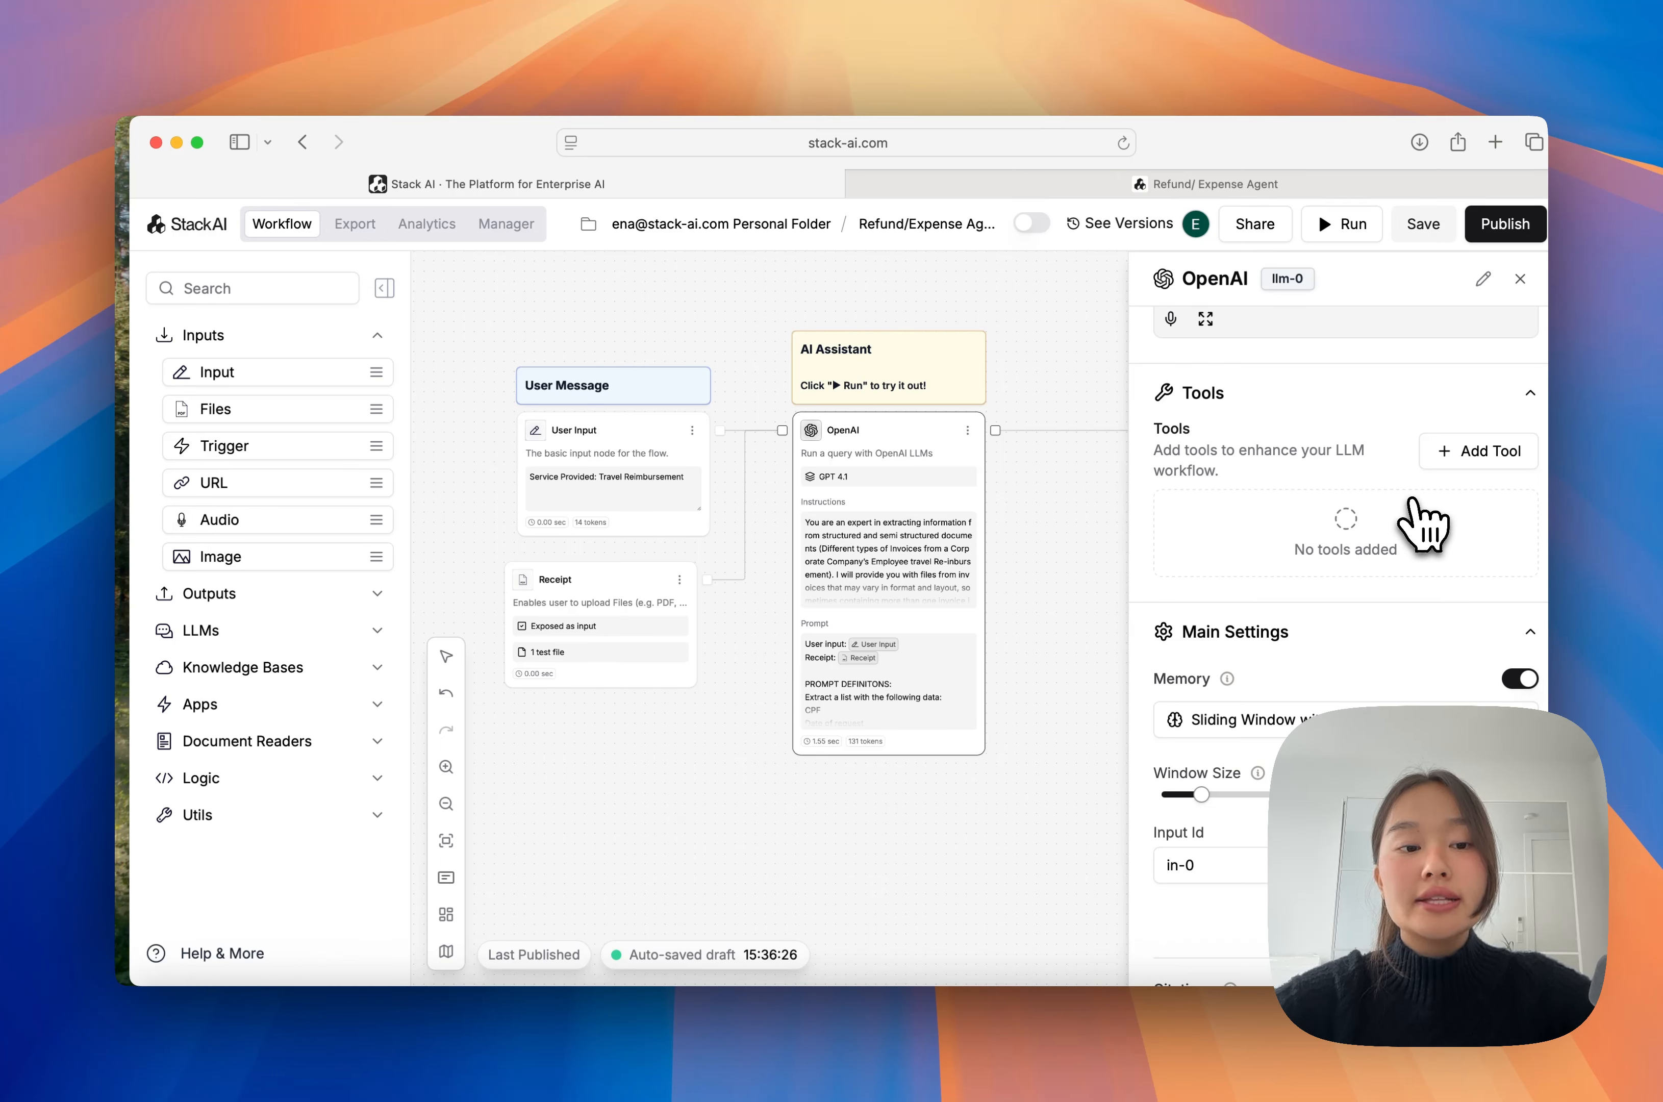
click(1479, 451)
text(create ticket)
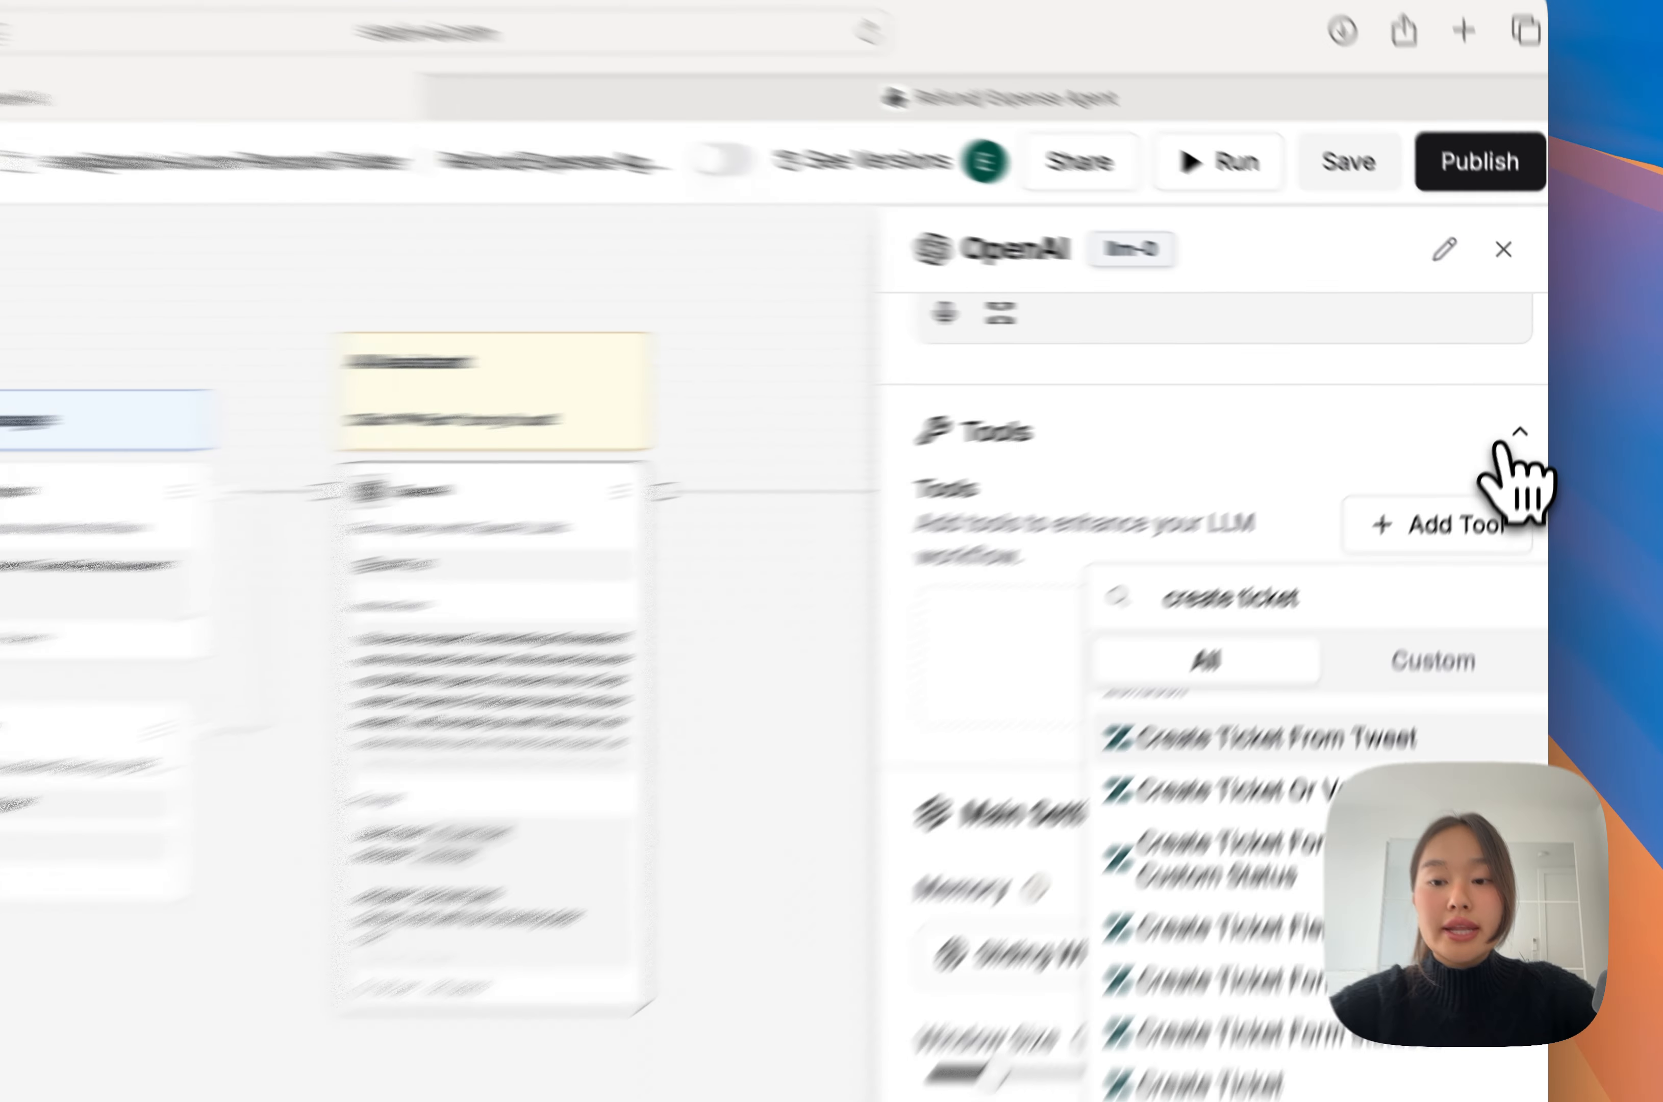
click(1526, 395)
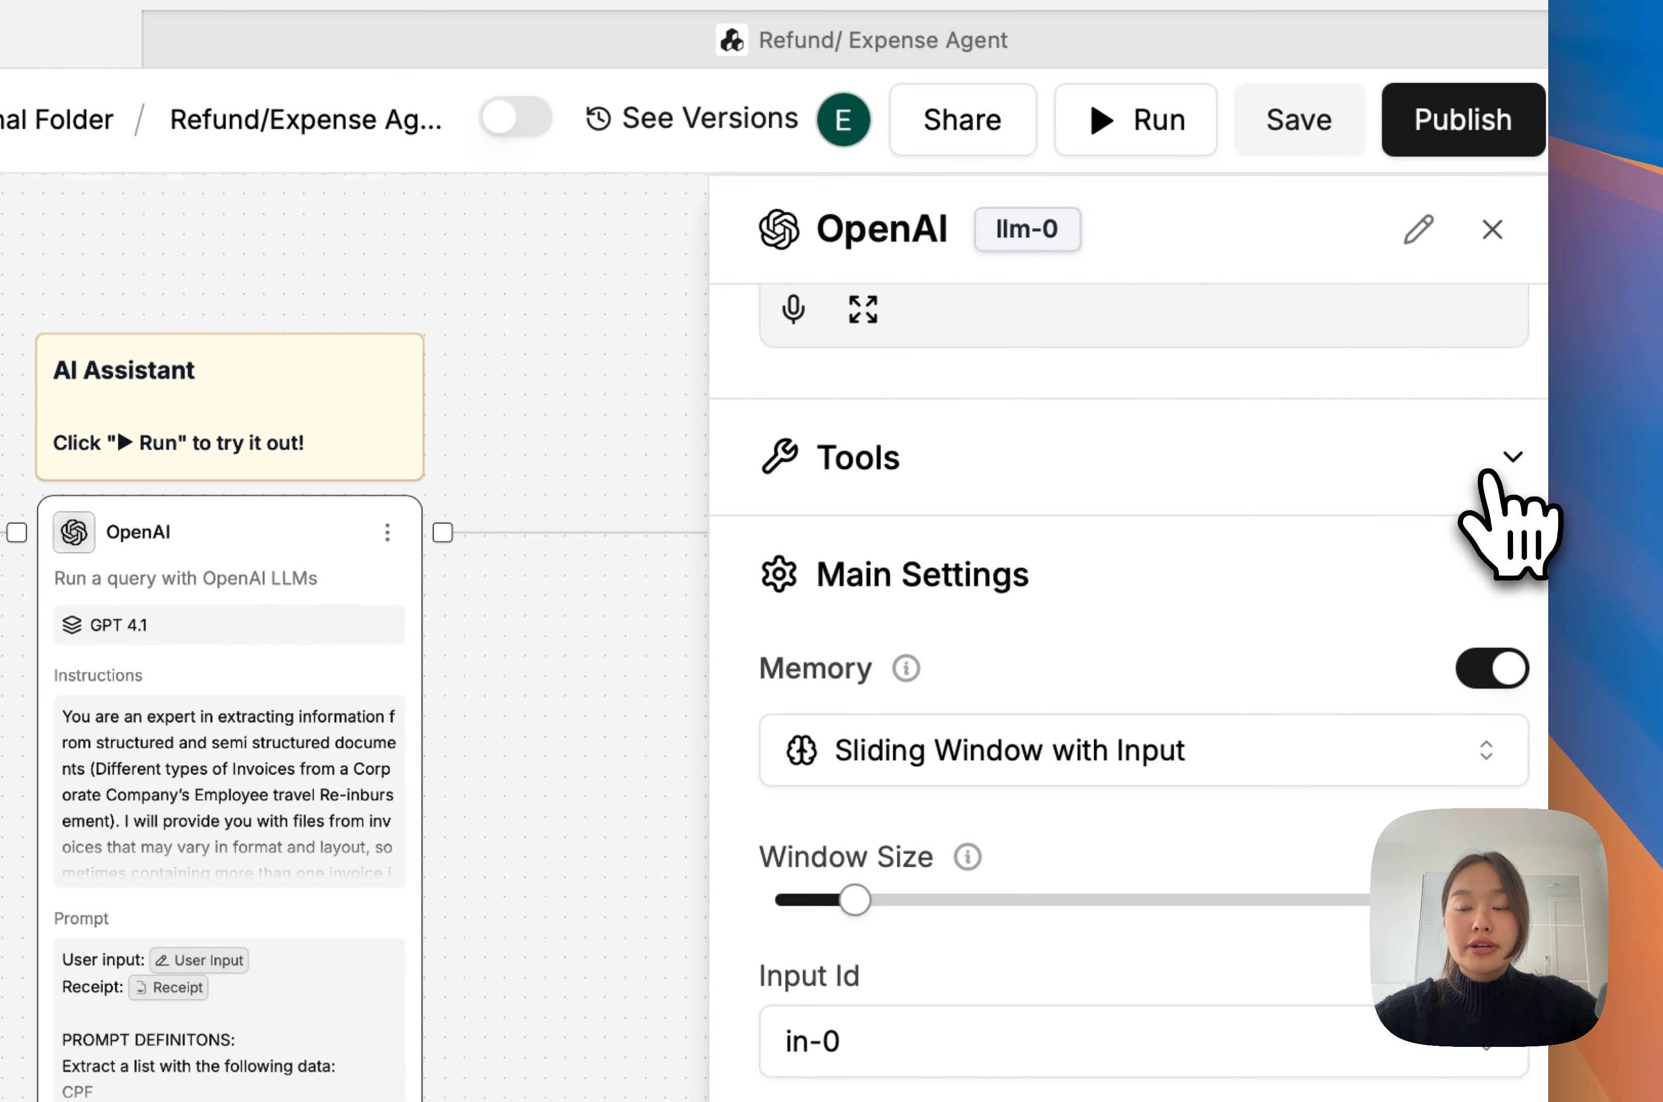
click(1527, 396)
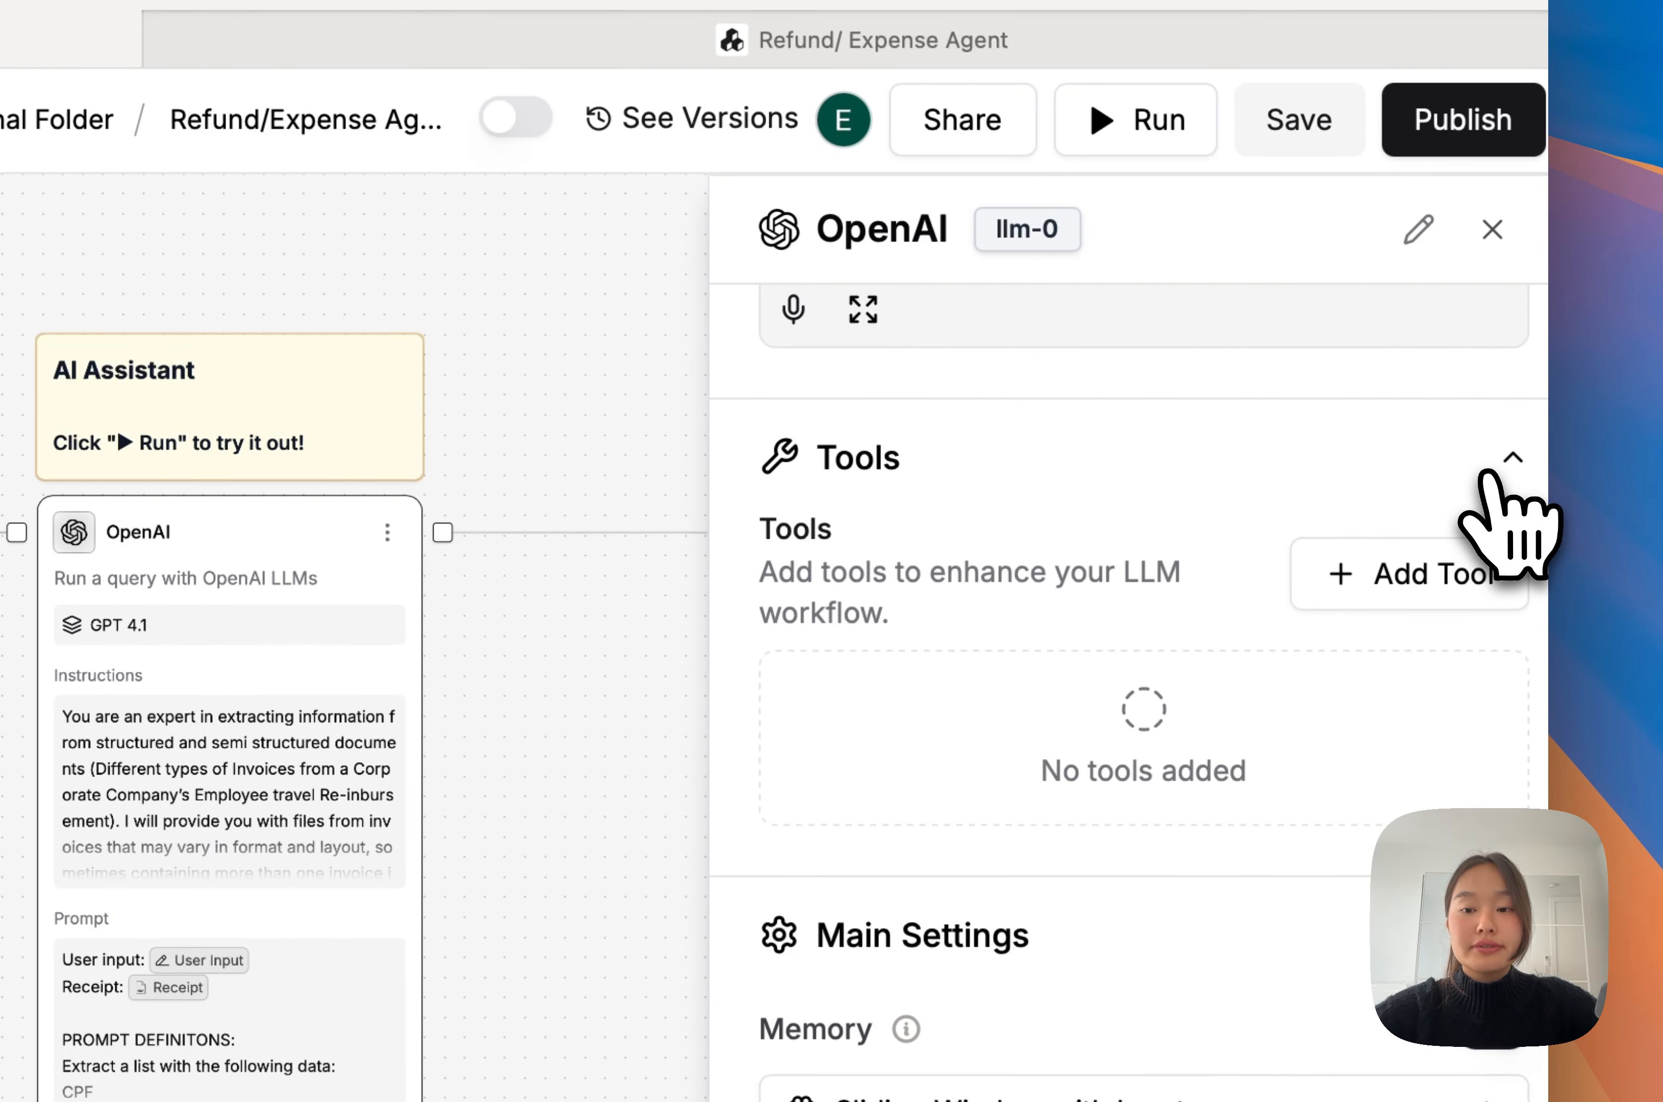
click(1492, 229)
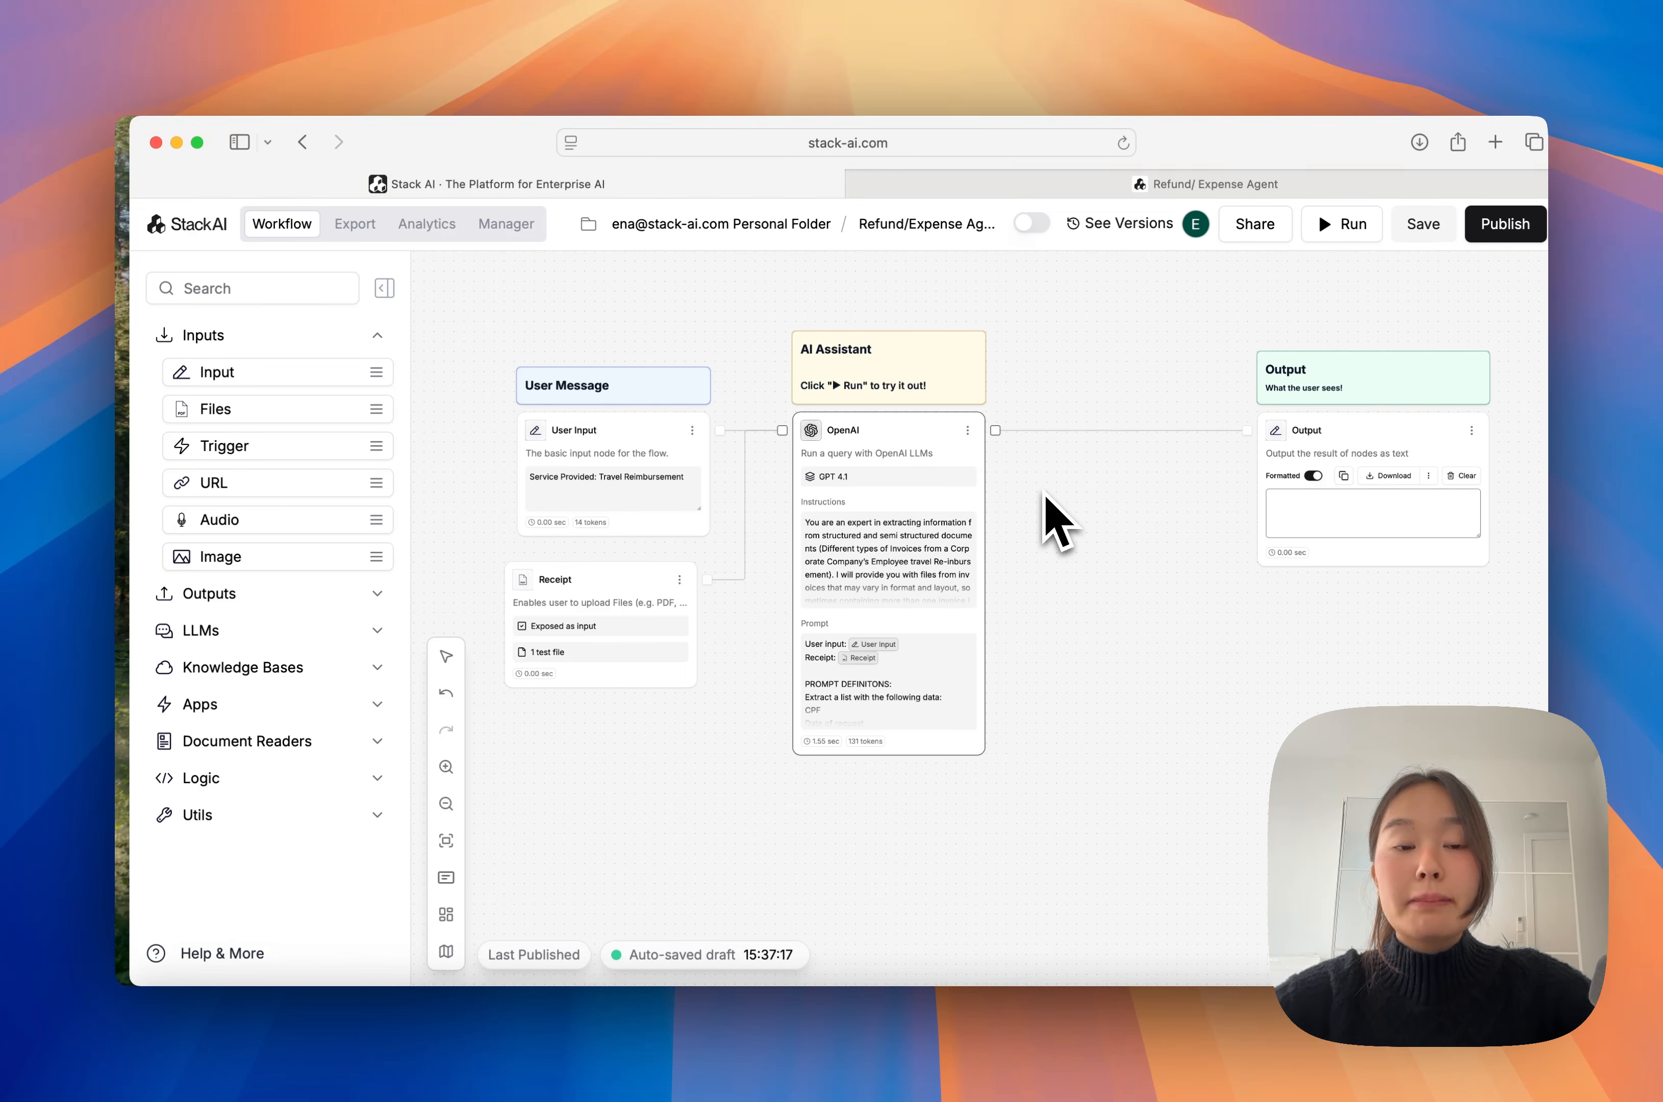
Add a Google Drive knowledge base node to the canvas beside the OpenAI node.
click(243, 667)
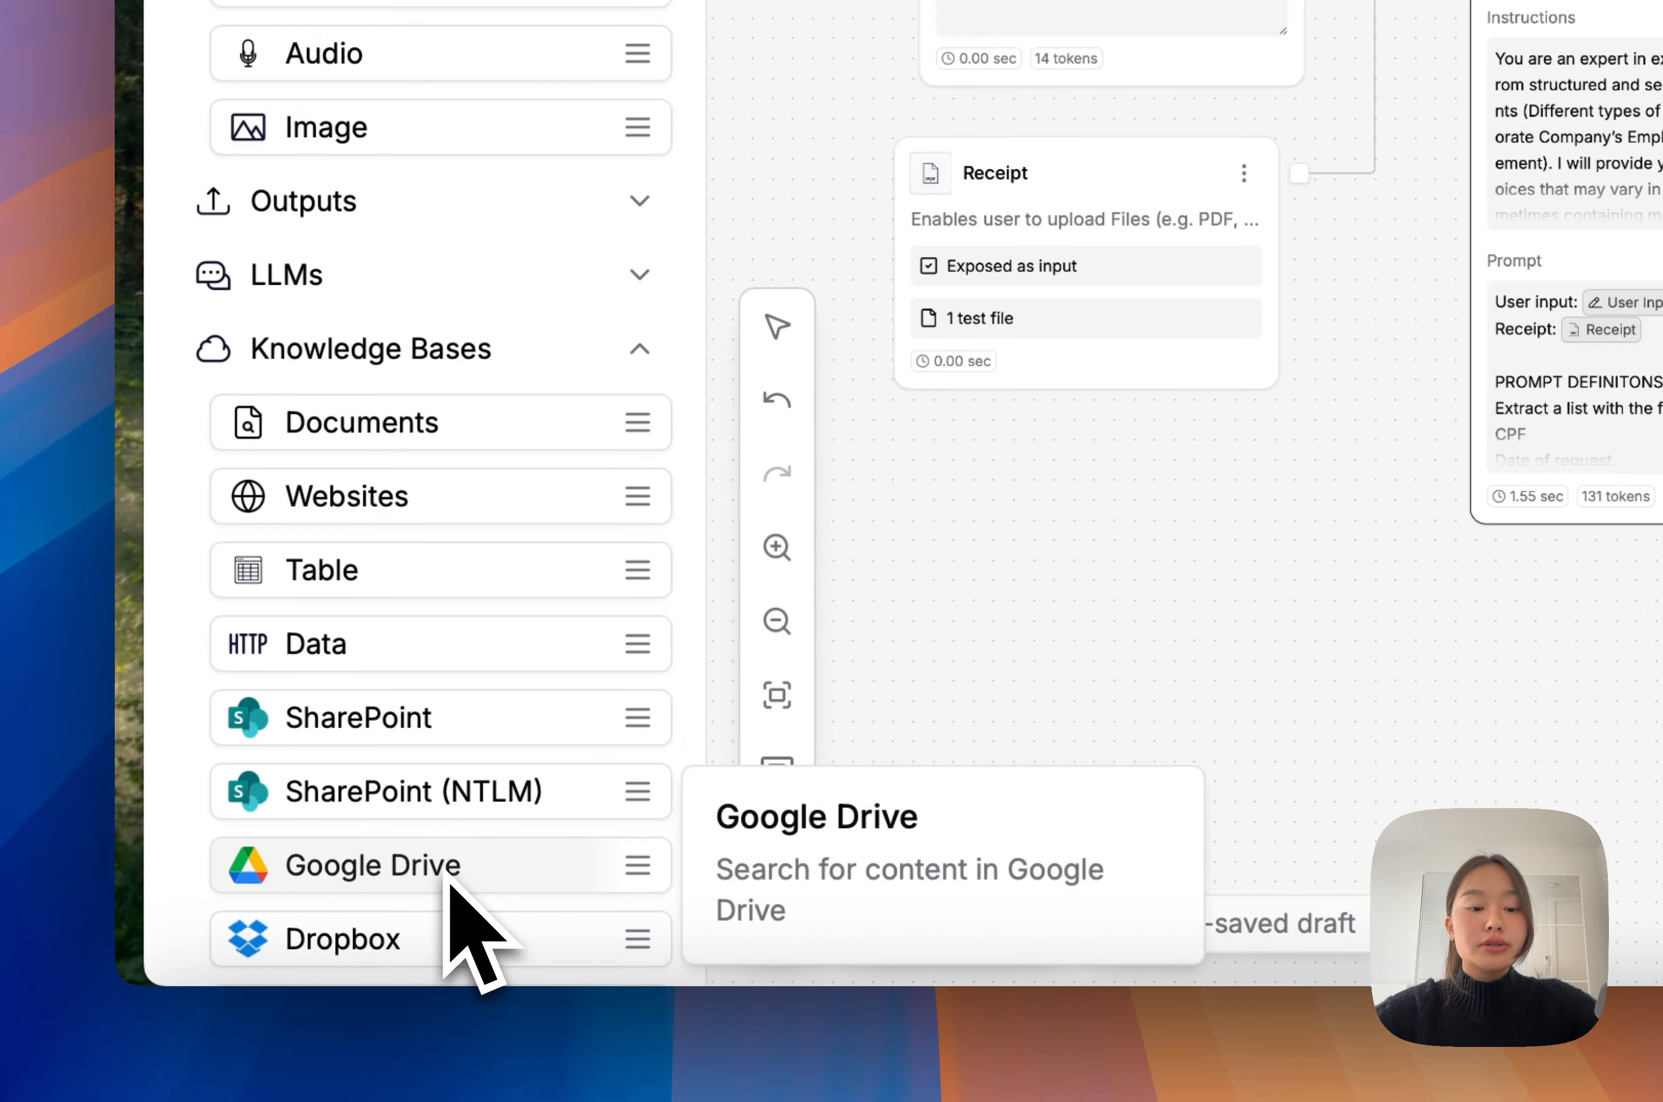
drag(283, 924, 1009, 744)
drag(1485, 526, 850, 650)
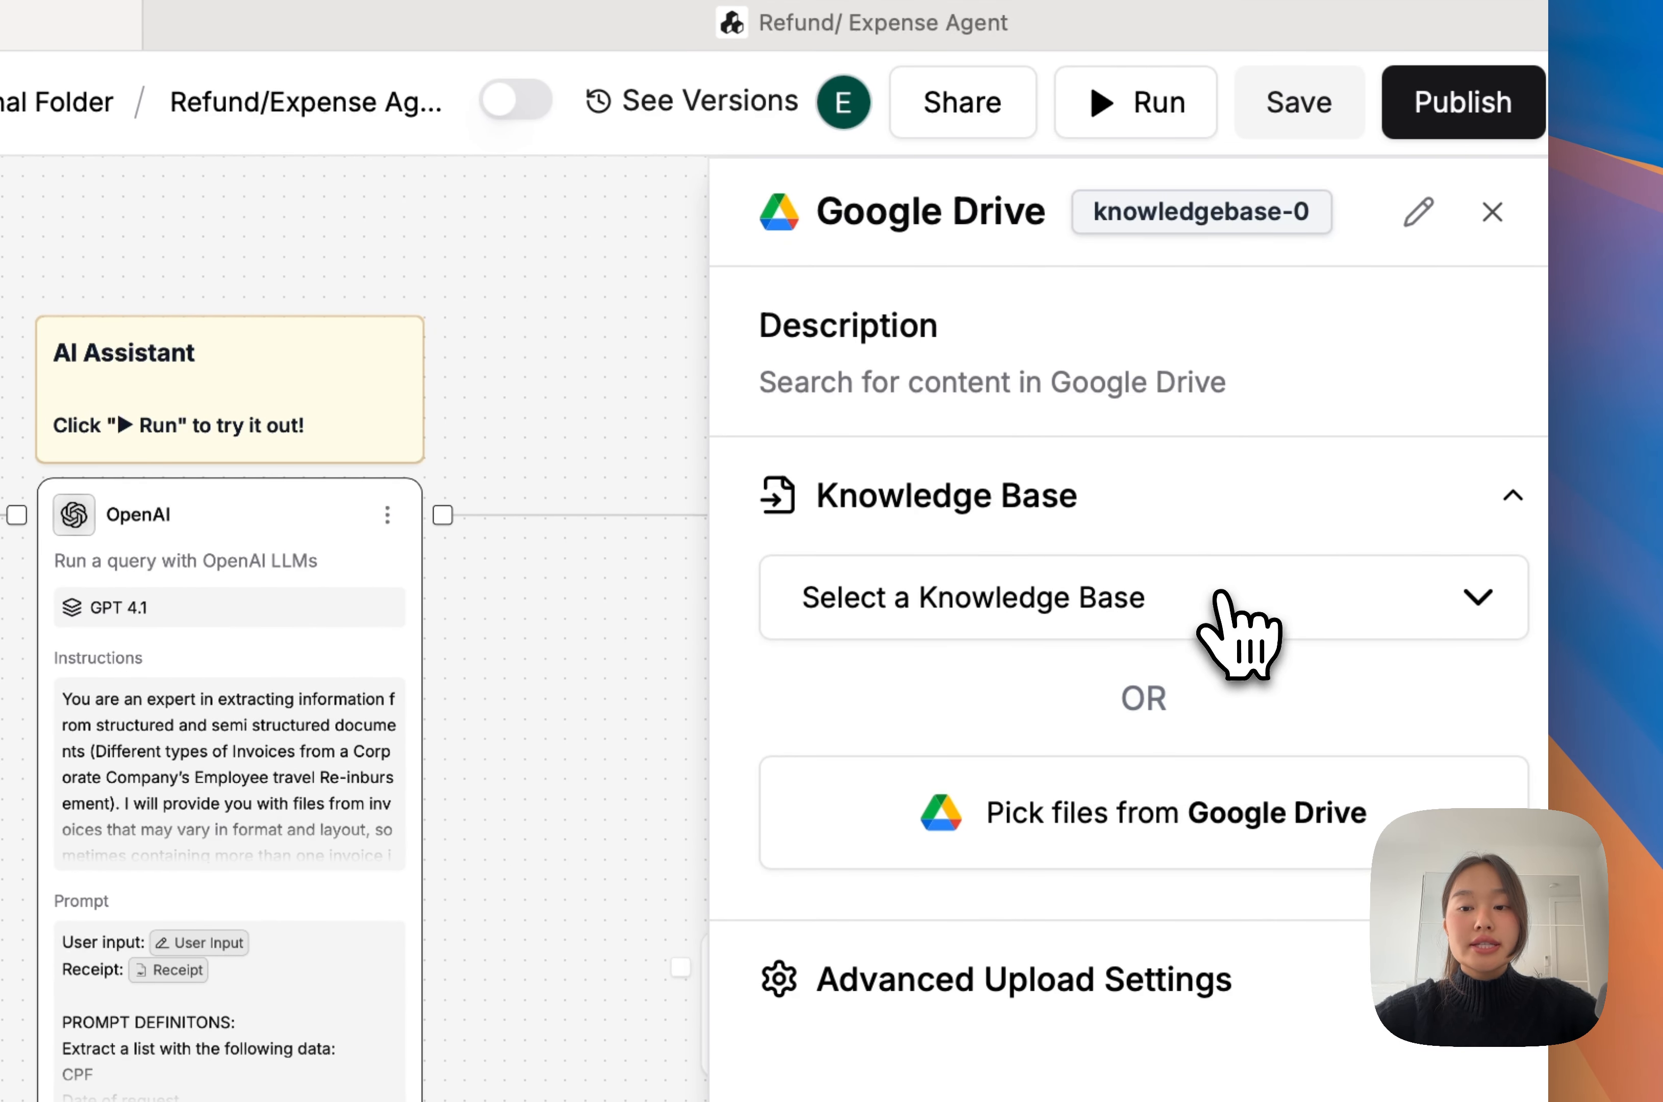
Set the Google Drive node's knowledge base to Documents for "Refund Agent" and collapse the Knowledge Base section.
click(1261, 601)
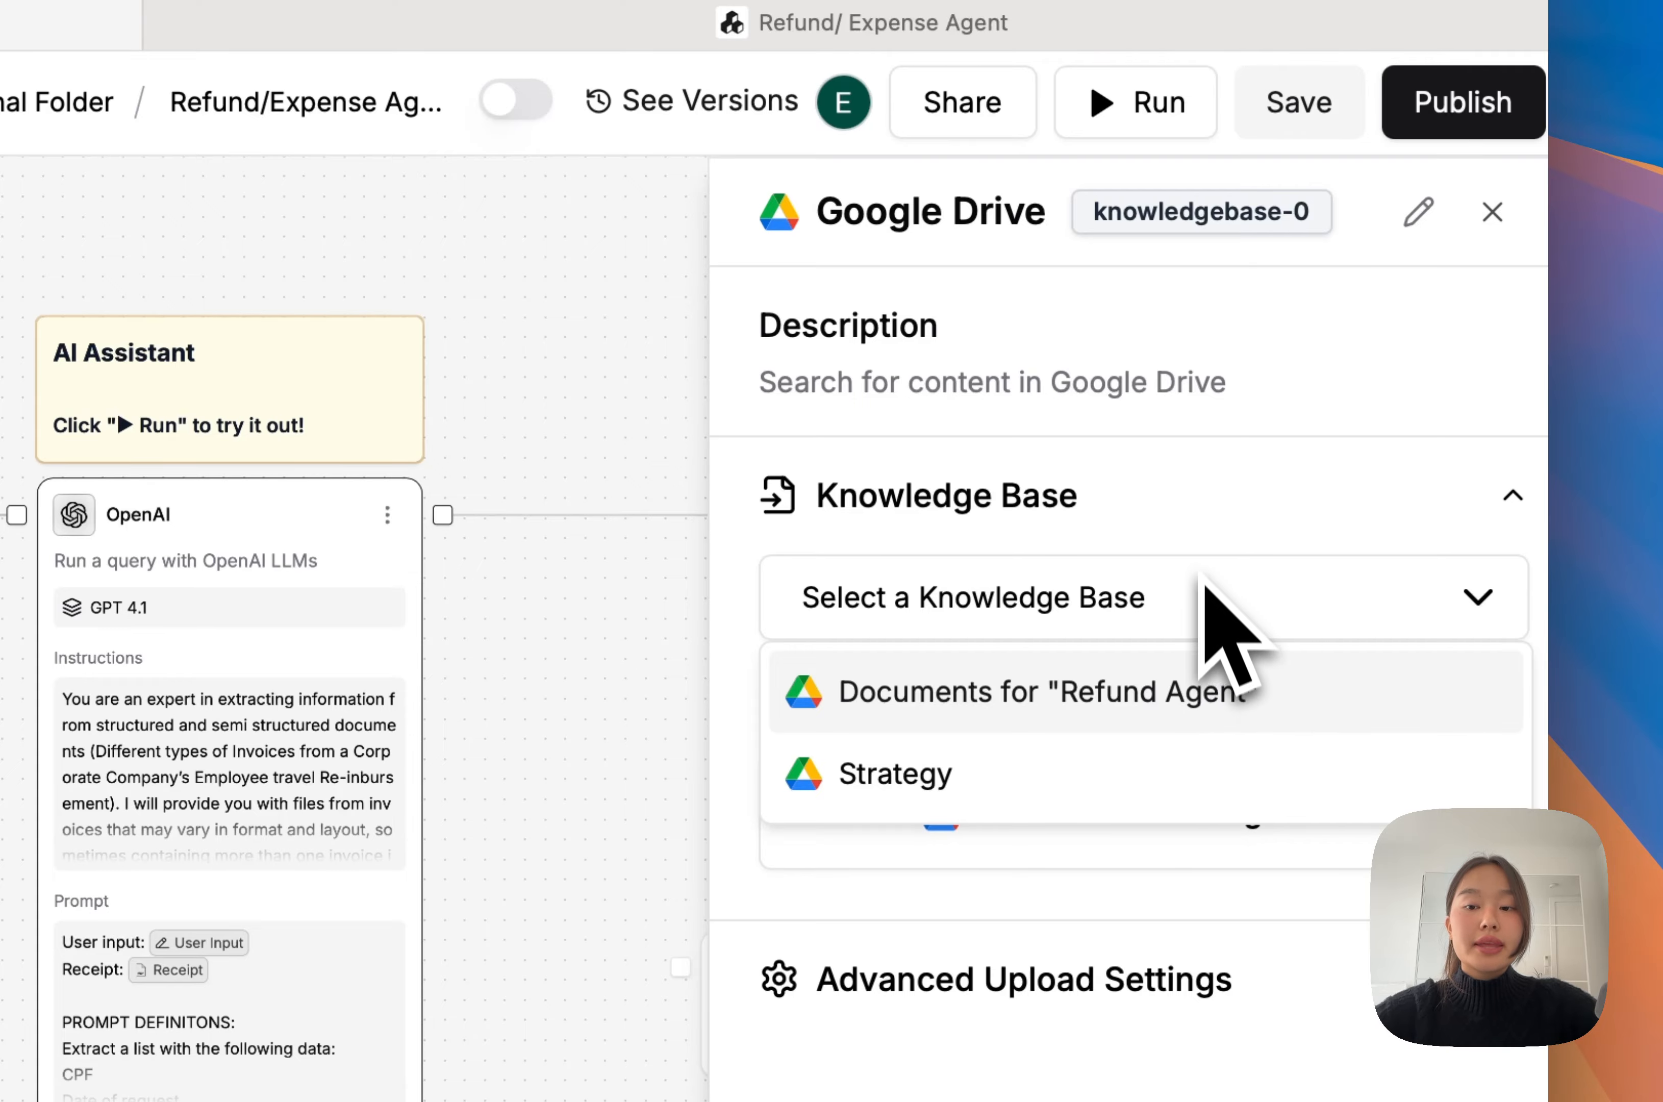
click(1209, 594)
click(1225, 596)
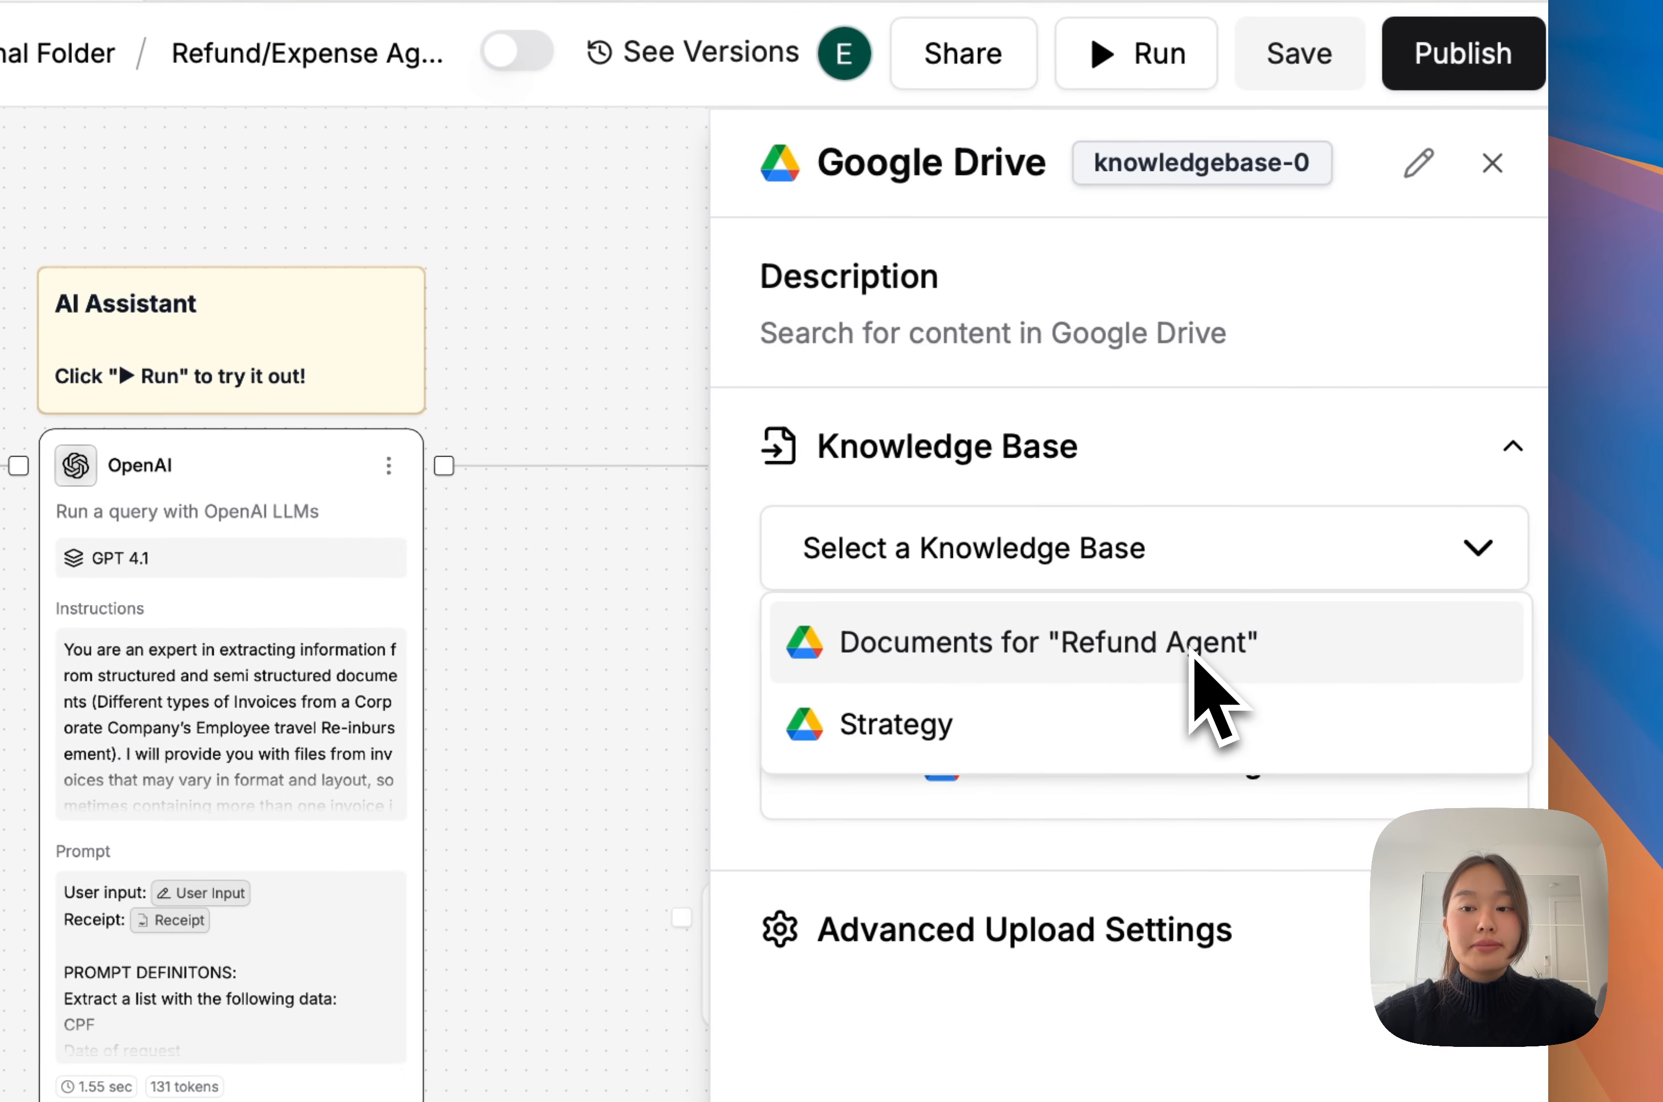
click(1372, 525)
click(1220, 563)
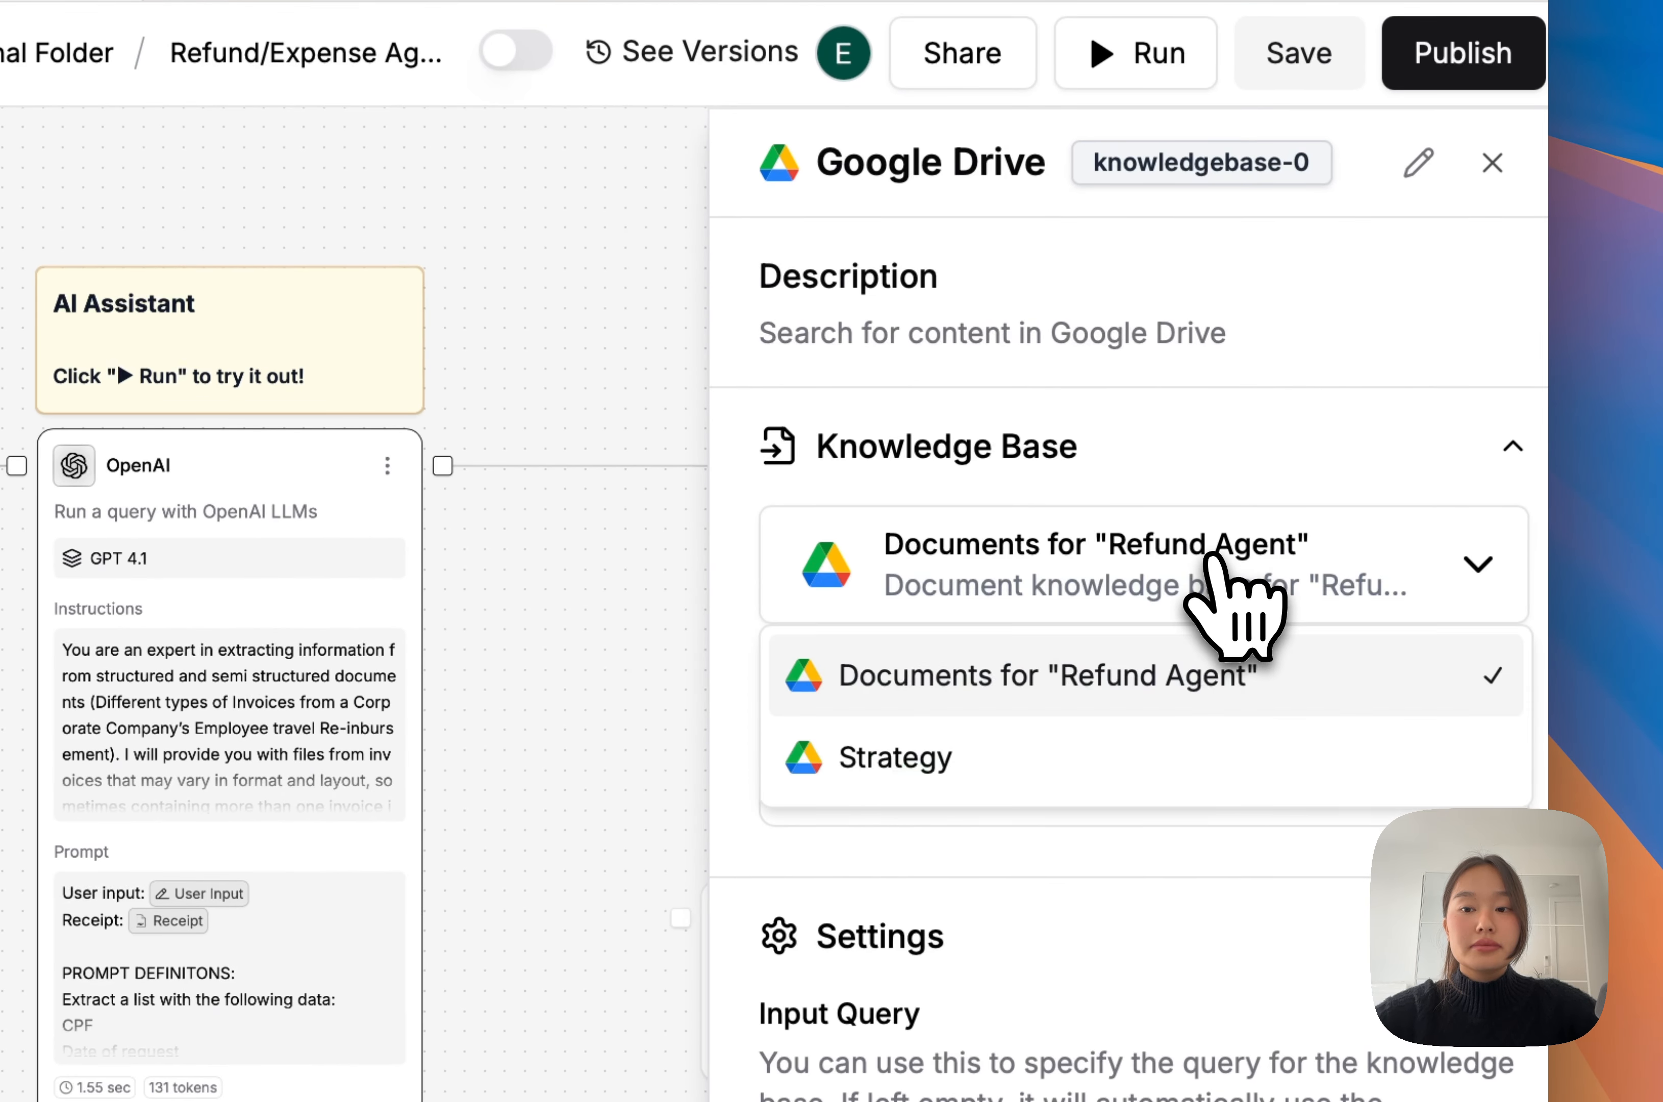
click(1296, 461)
click(1392, 462)
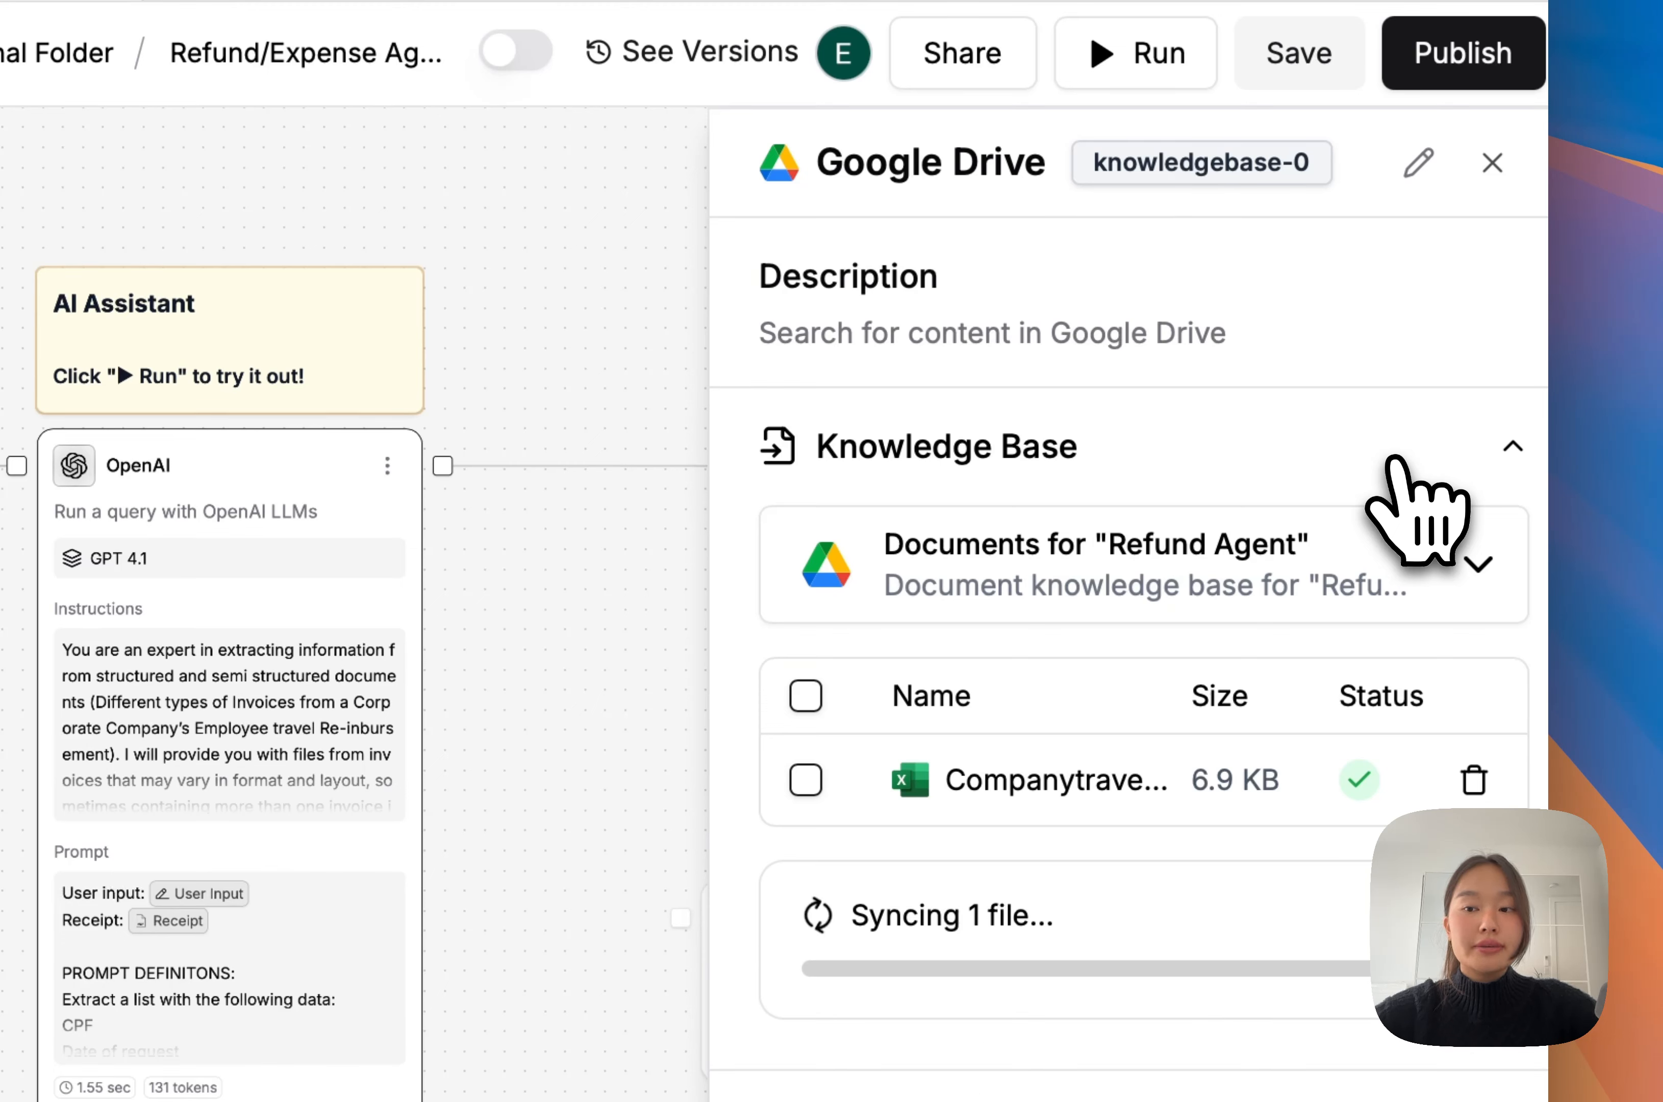
click(1391, 462)
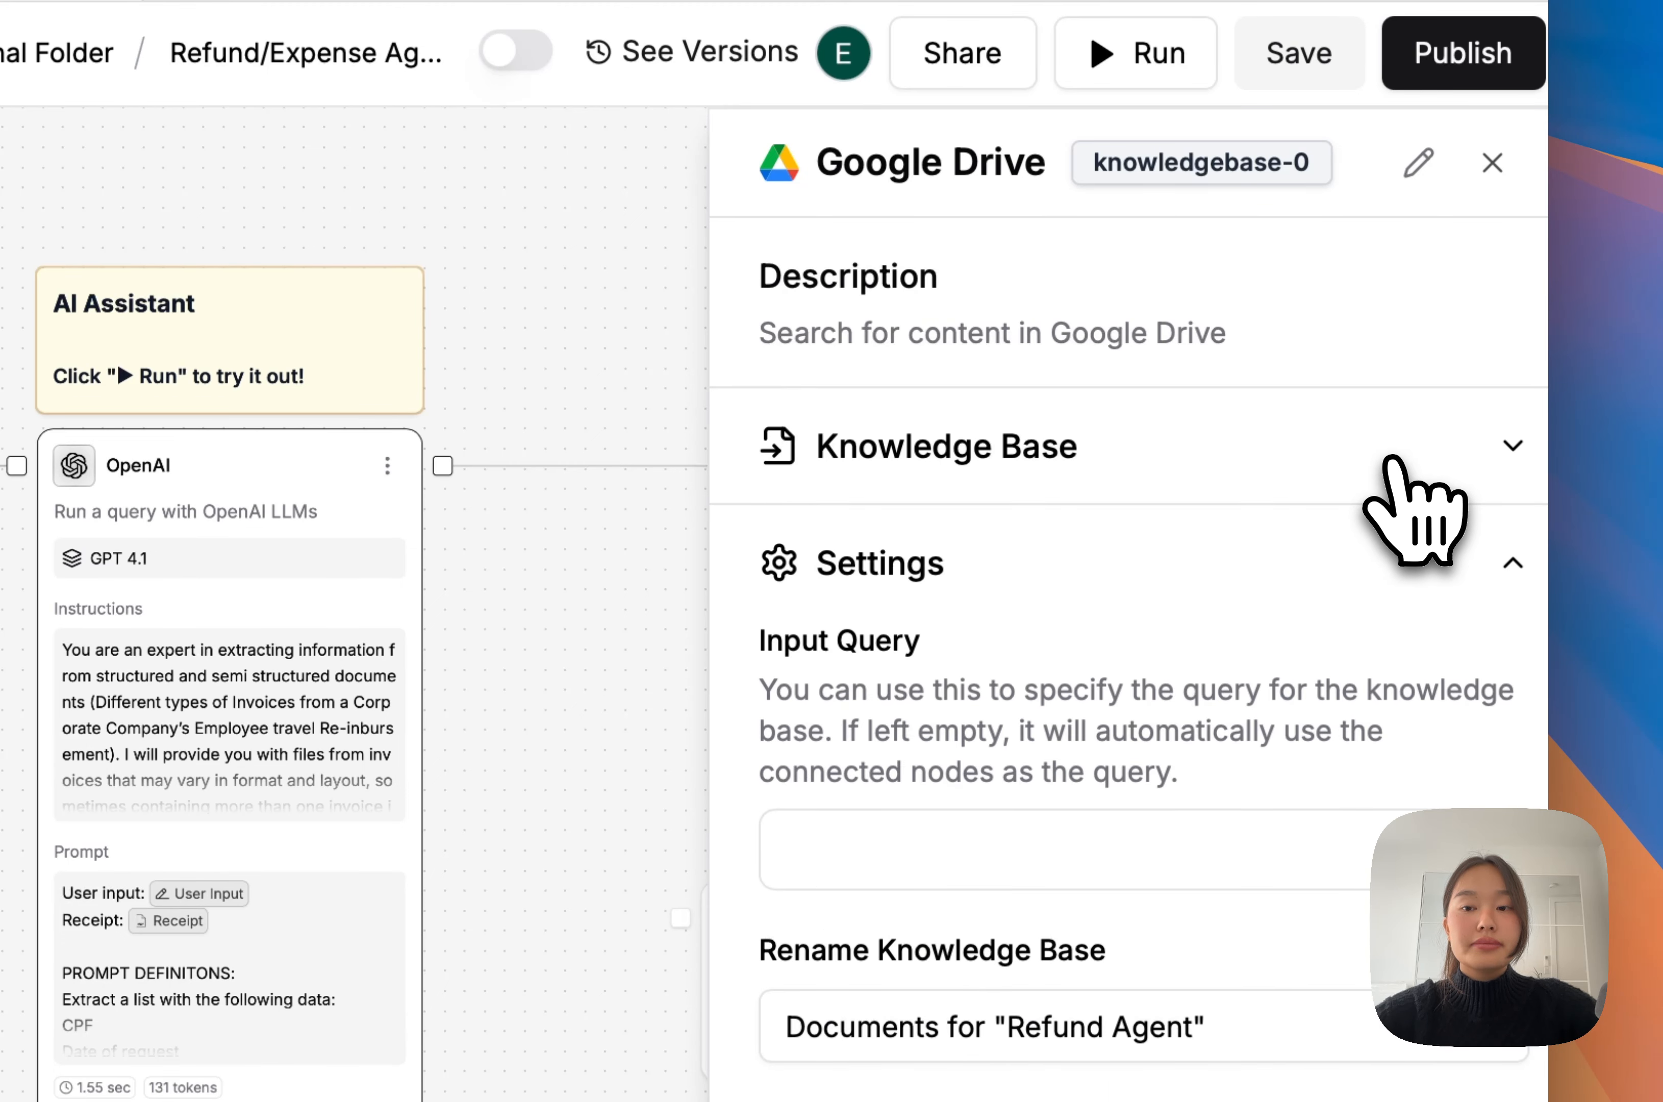